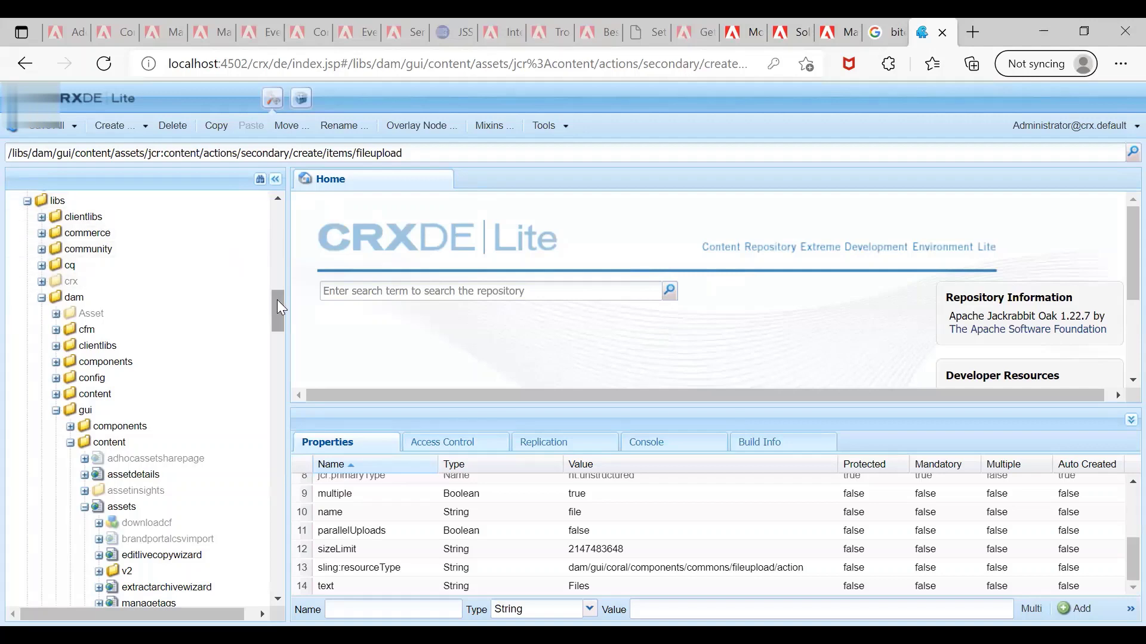
{"action": "left_click_drag", "start_coordinate": [278, 307], "coordinate": [296, 392]}
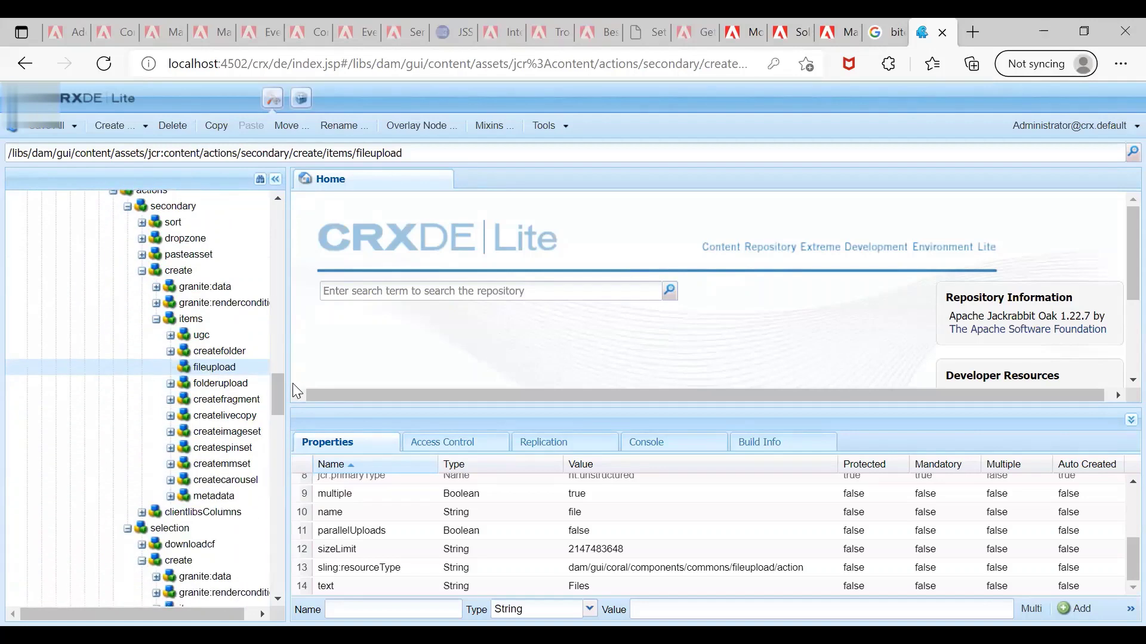
{"action": "left_click", "coordinate": [218, 368]}
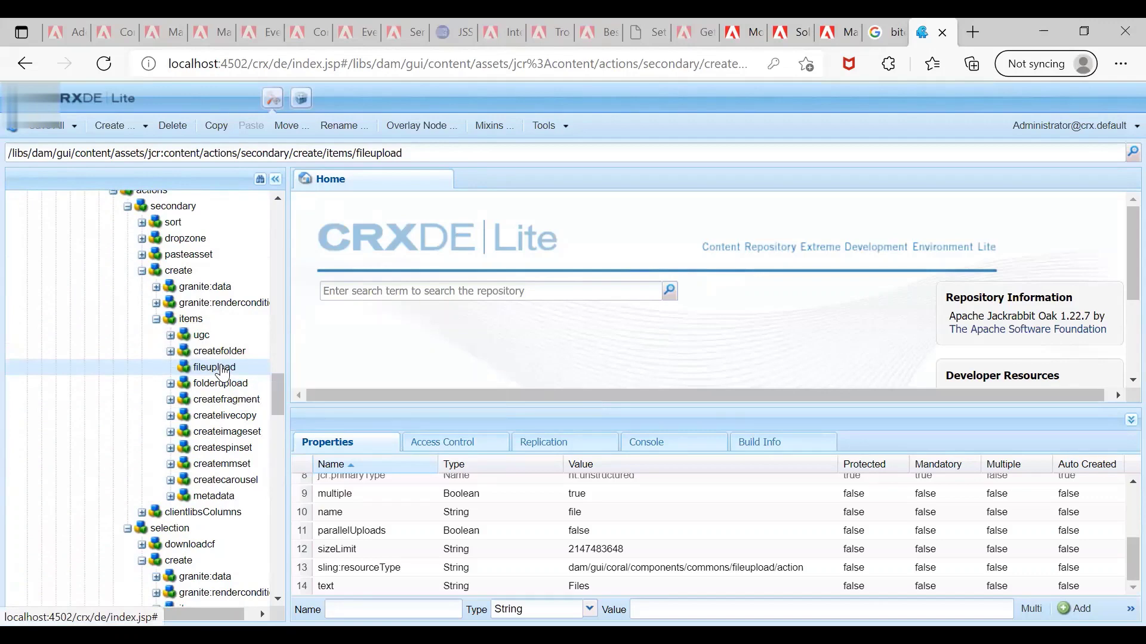
{"action": "key", "text": "Escape"}
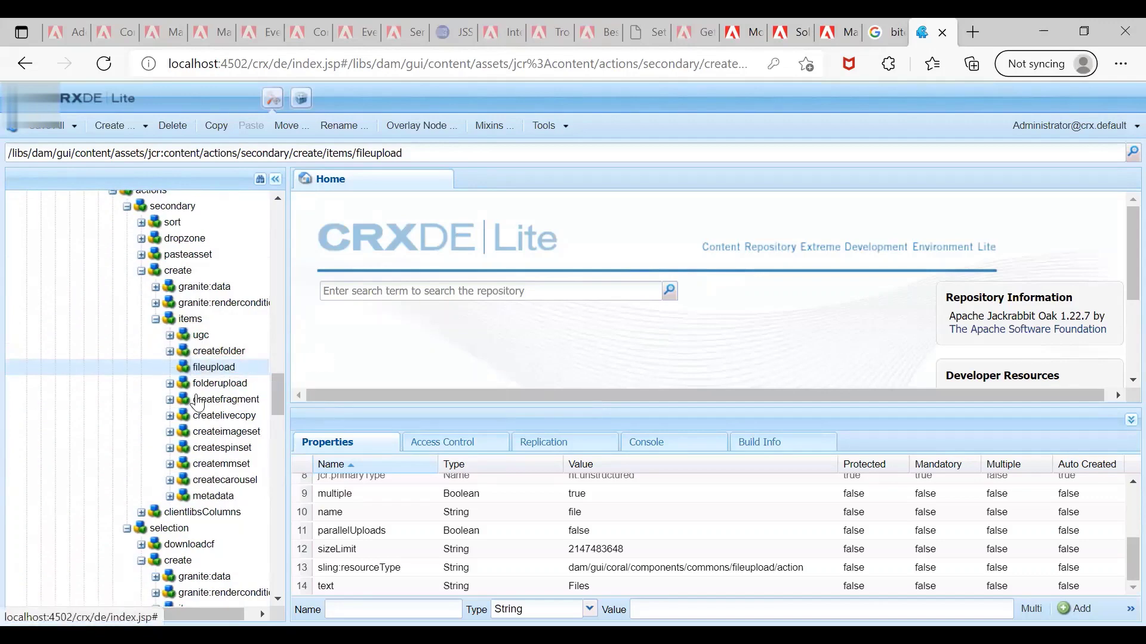
{"action": "scroll", "coordinate": [154, 411], "scroll_direction": "down", "scroll_amount": 5}
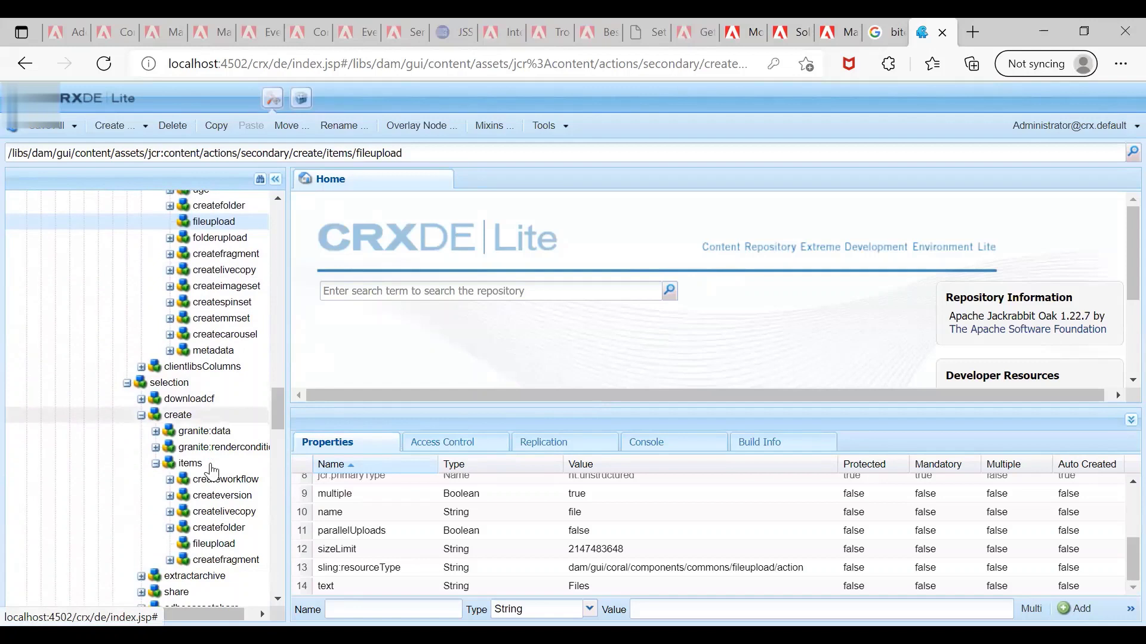
{"action": "scroll", "coordinate": [208, 480], "scroll_direction": "down", "scroll_amount": 3}
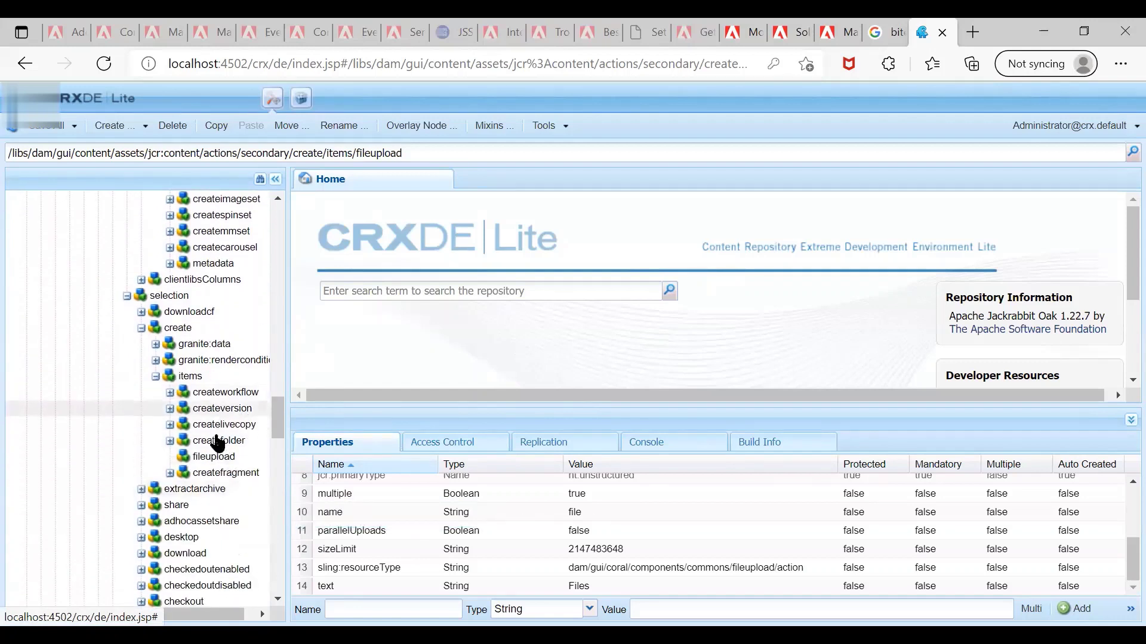
{"action": "left_click", "coordinate": [215, 458]}
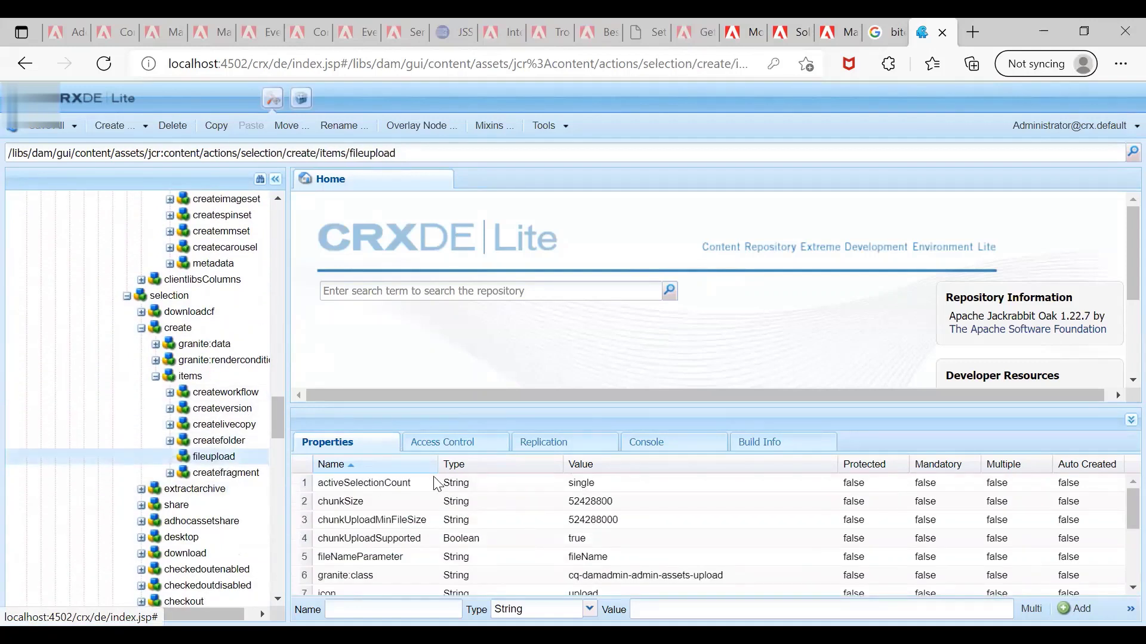
{"action": "scroll", "coordinate": [525, 535], "scroll_direction": "down", "scroll_amount": 1}
{"action": "scroll", "coordinate": [525, 536], "scroll_direction": "down", "scroll_amount": 2}
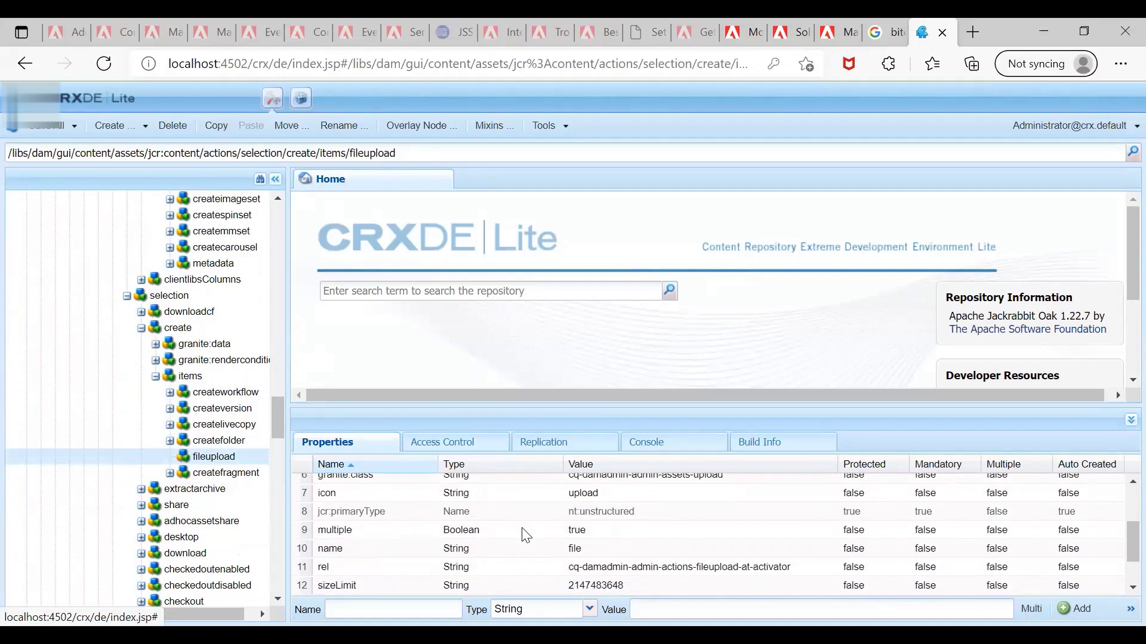
{"action": "scroll", "coordinate": [525, 535], "scroll_direction": "down", "scroll_amount": 1}
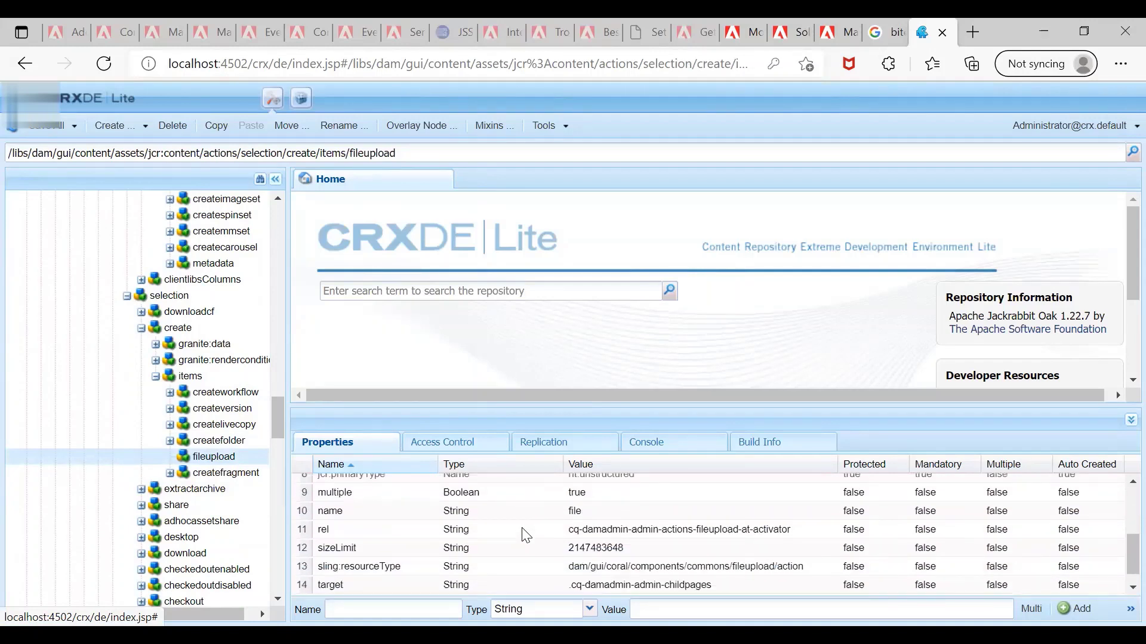
{"action": "left_click", "coordinate": [373, 552]}
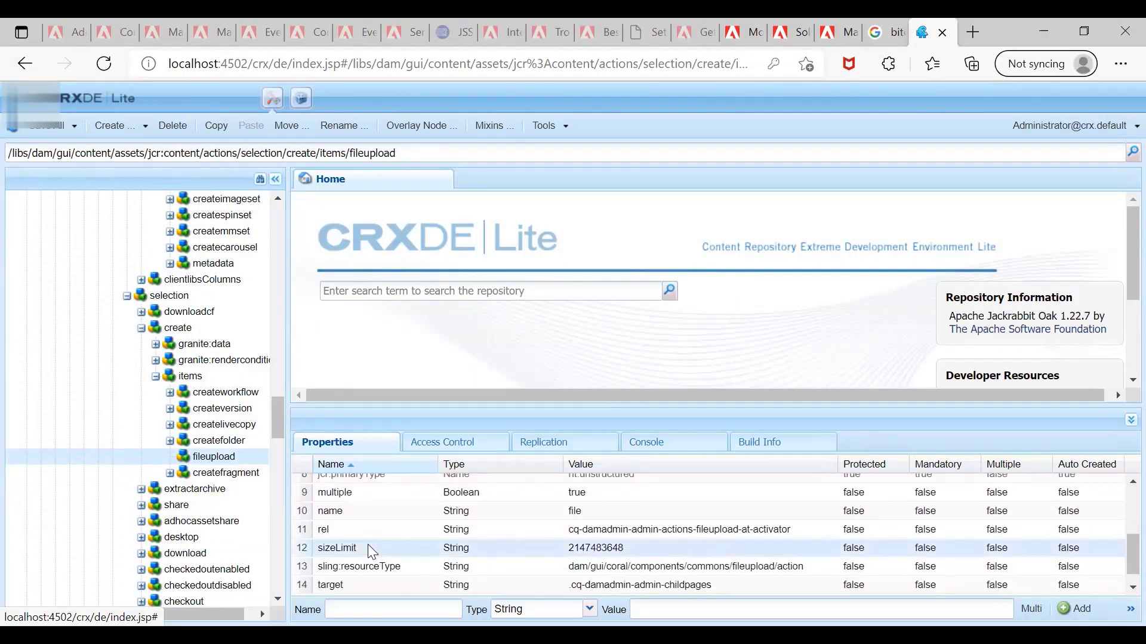
{"action": "double_click", "coordinate": [601, 552]}
{"action": "key", "text": "ctrl+c"}
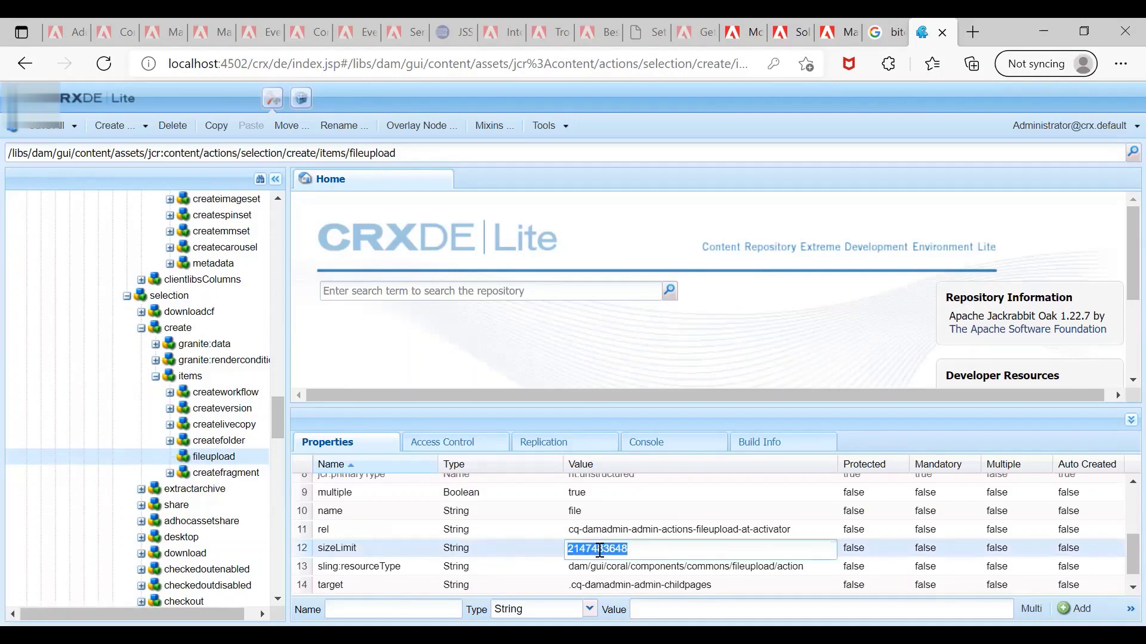
{"action": "left_click", "coordinate": [394, 527]}
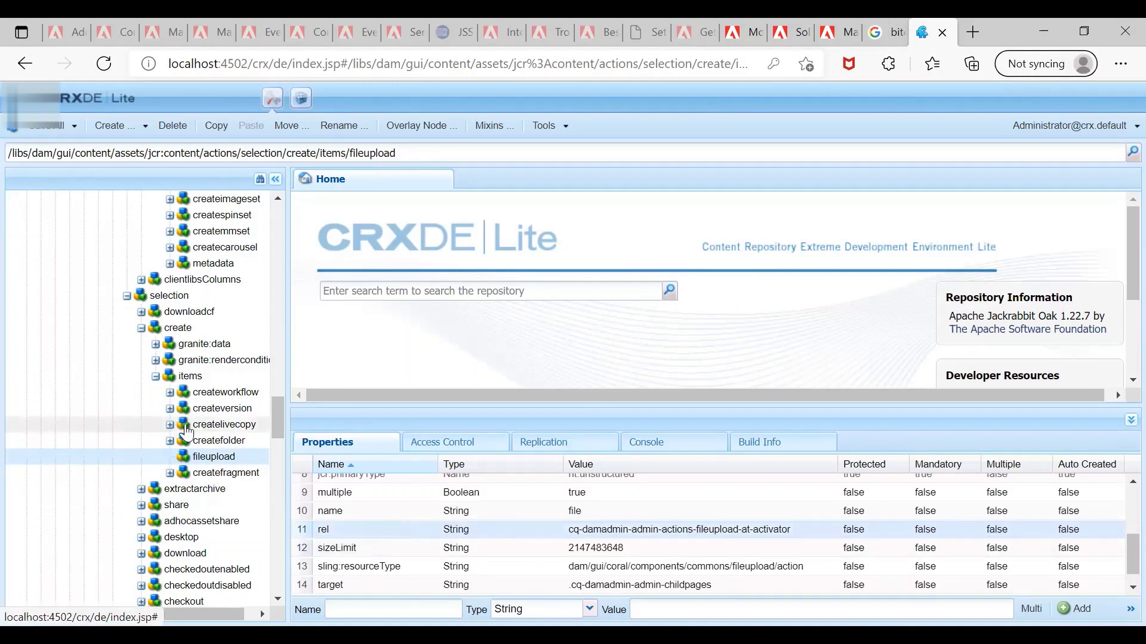
{"action": "scroll", "coordinate": [186, 432], "scroll_direction": "up", "scroll_amount": 5}
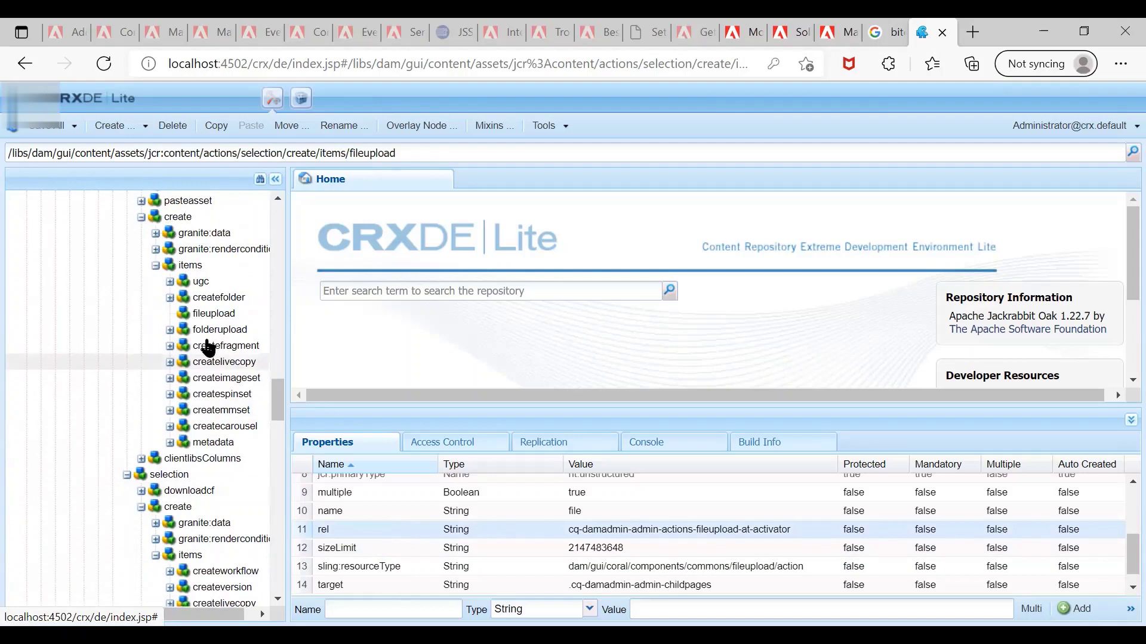
{"action": "left_click", "coordinate": [213, 318]}
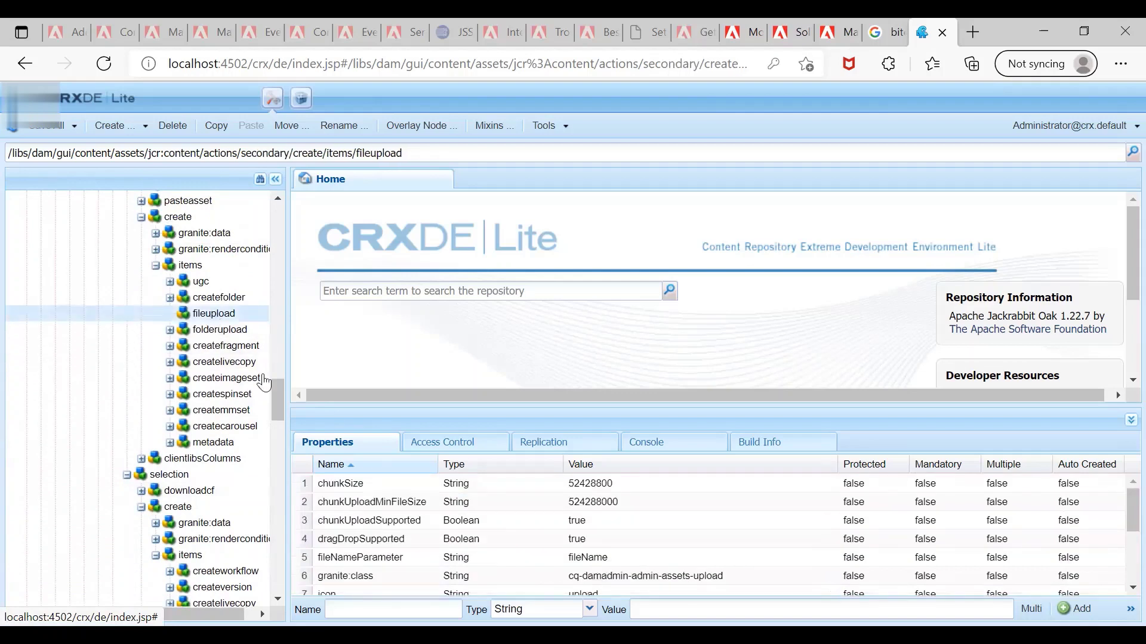
{"action": "scroll", "coordinate": [526, 535], "scroll_direction": "down", "scroll_amount": 5}
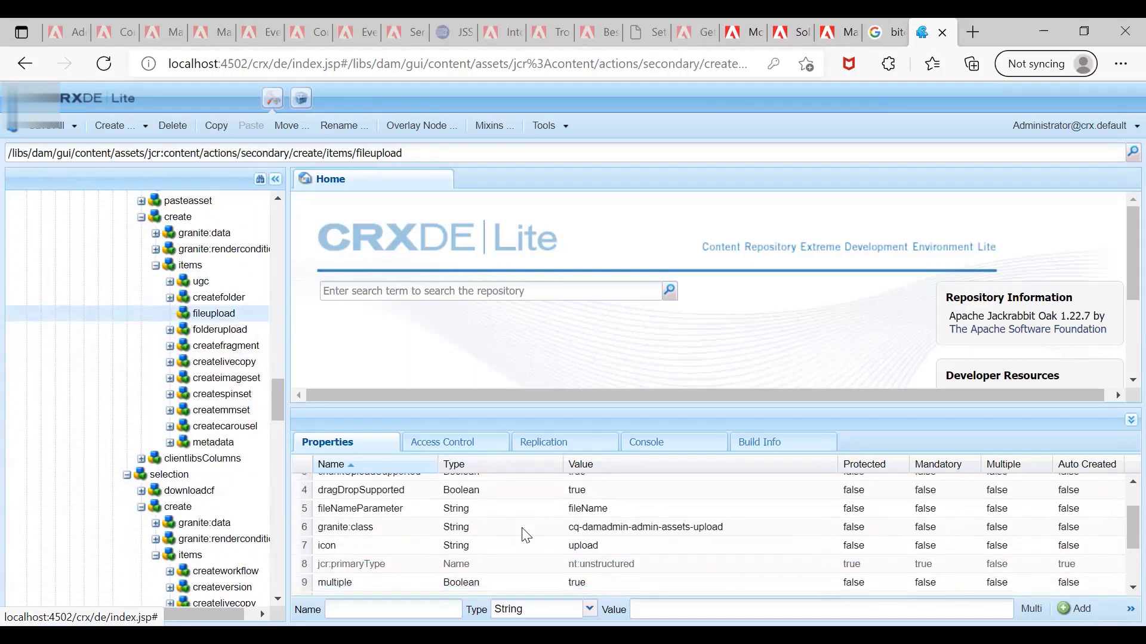
{"action": "scroll", "coordinate": [525, 535], "scroll_direction": "down", "scroll_amount": 1}
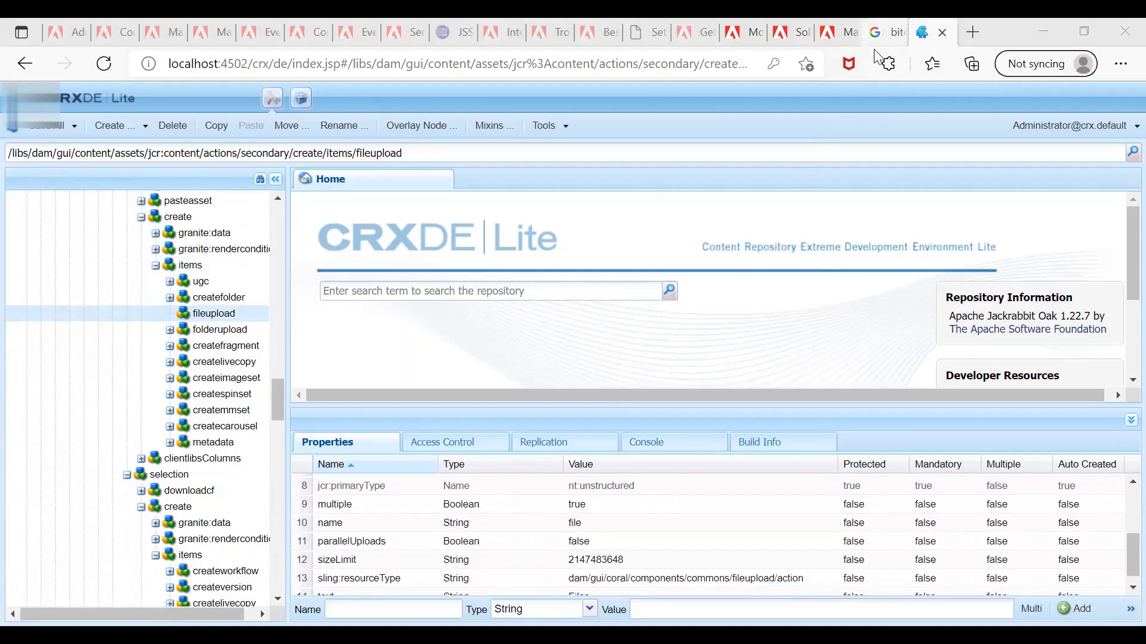
{"action": "key", "text": "ctrl+shift+Tab"}
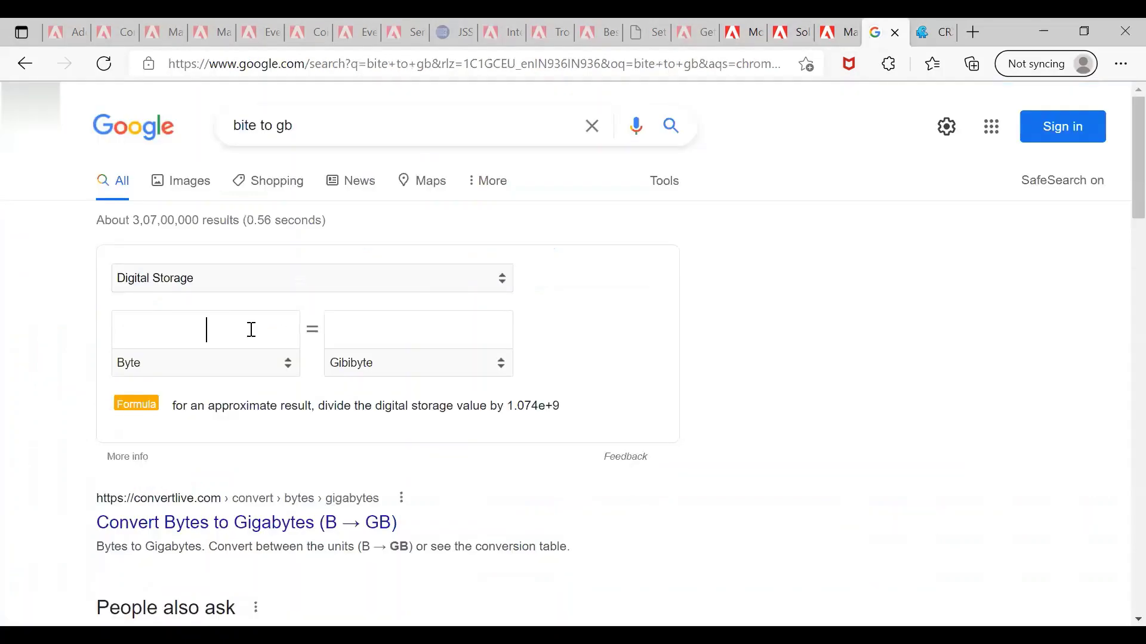
{"action": "key", "text": "ctrl+v"}
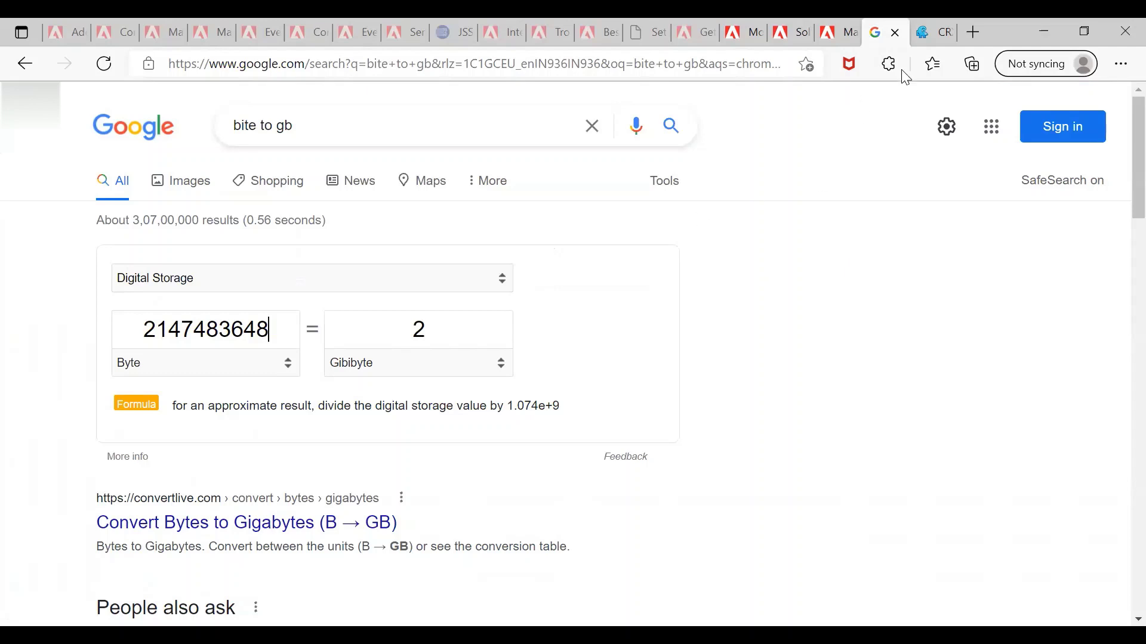
{"action": "key", "text": "ctrl+Tab"}
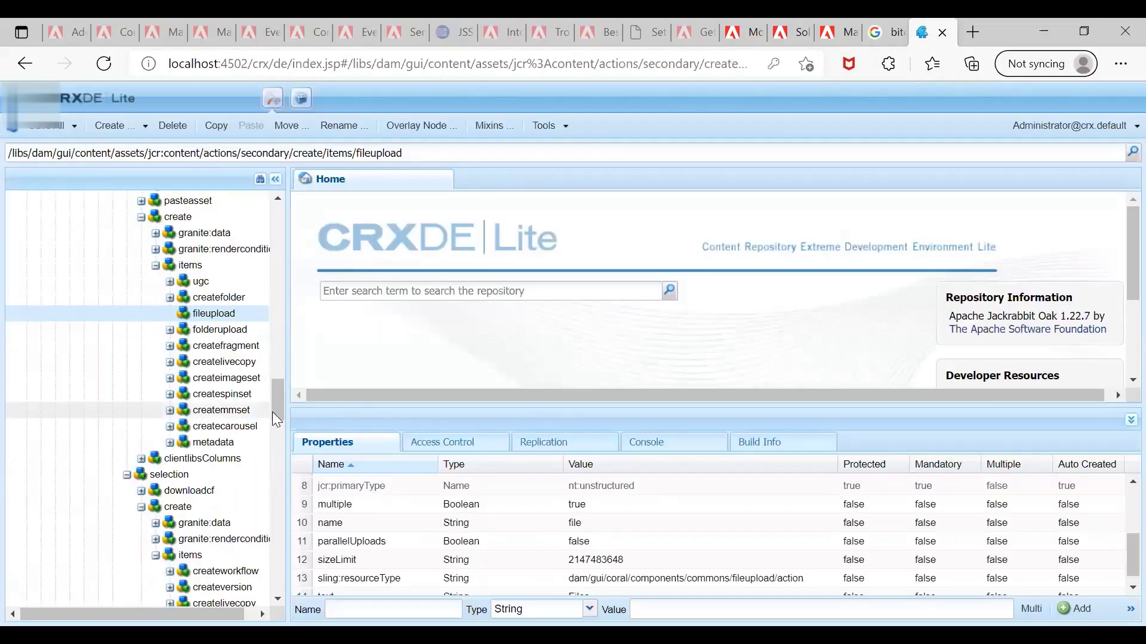
Step: Open the /apps selection create fileupload node and select its sizeLimit property
{"action": "left_click_drag", "start_coordinate": [279, 407], "coordinate": [290, 225]}
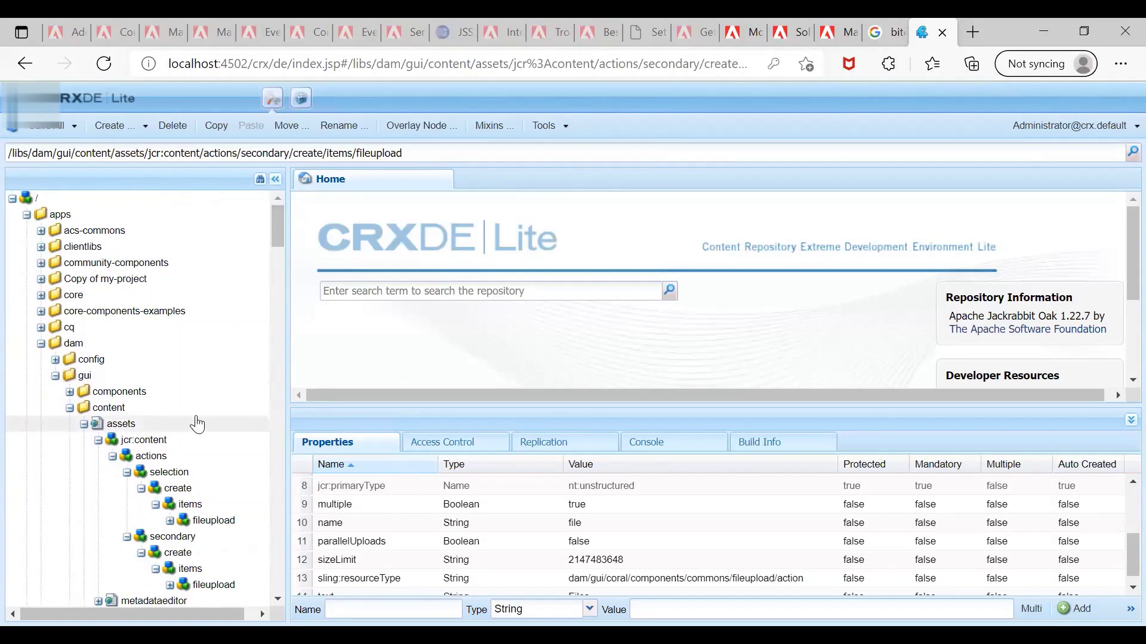
{"action": "scroll", "coordinate": [194, 422], "scroll_direction": "down", "scroll_amount": 1}
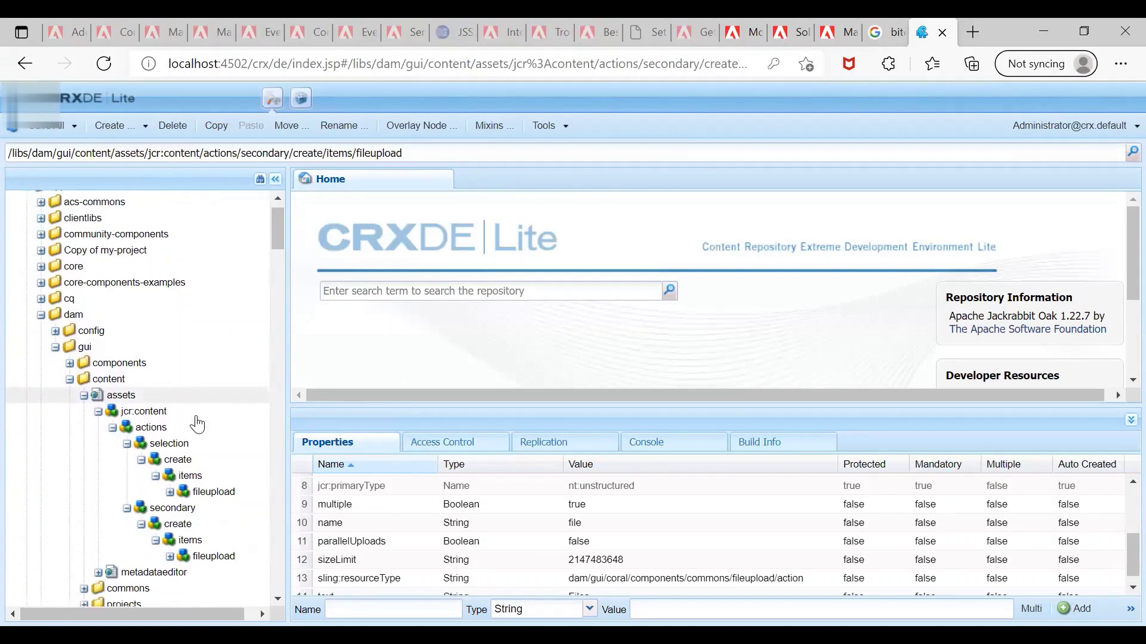
{"action": "left_click", "coordinate": [209, 494]}
{"action": "scroll", "coordinate": [532, 539], "scroll_direction": "down", "scroll_amount": 3}
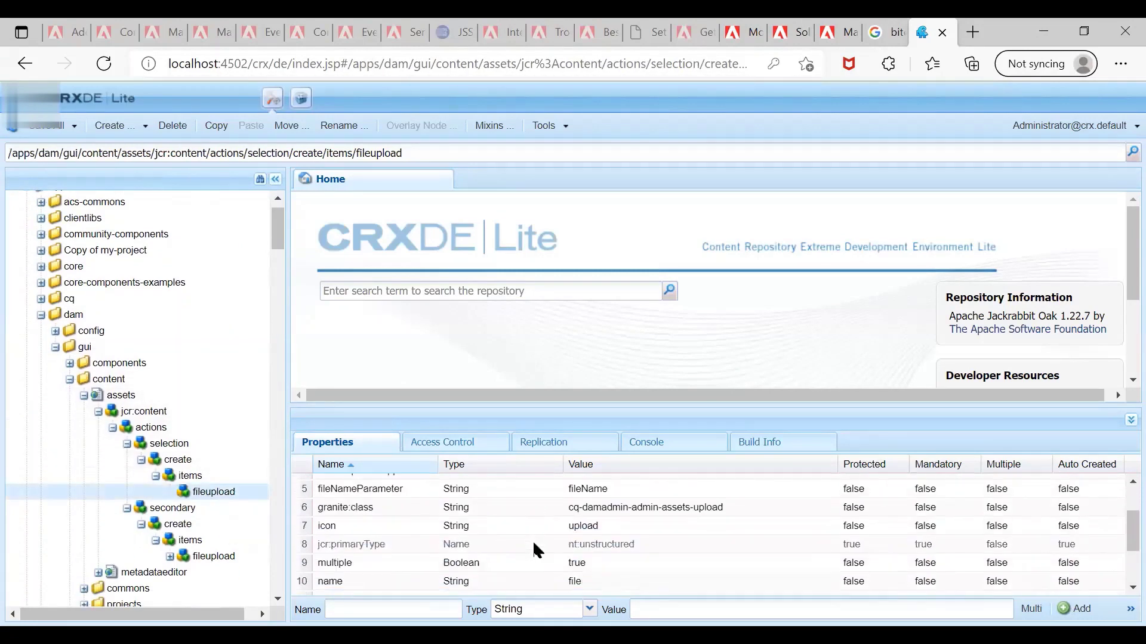
{"action": "scroll", "coordinate": [533, 539], "scroll_direction": "down", "scroll_amount": 1}
{"action": "left_click", "coordinate": [596, 544]}
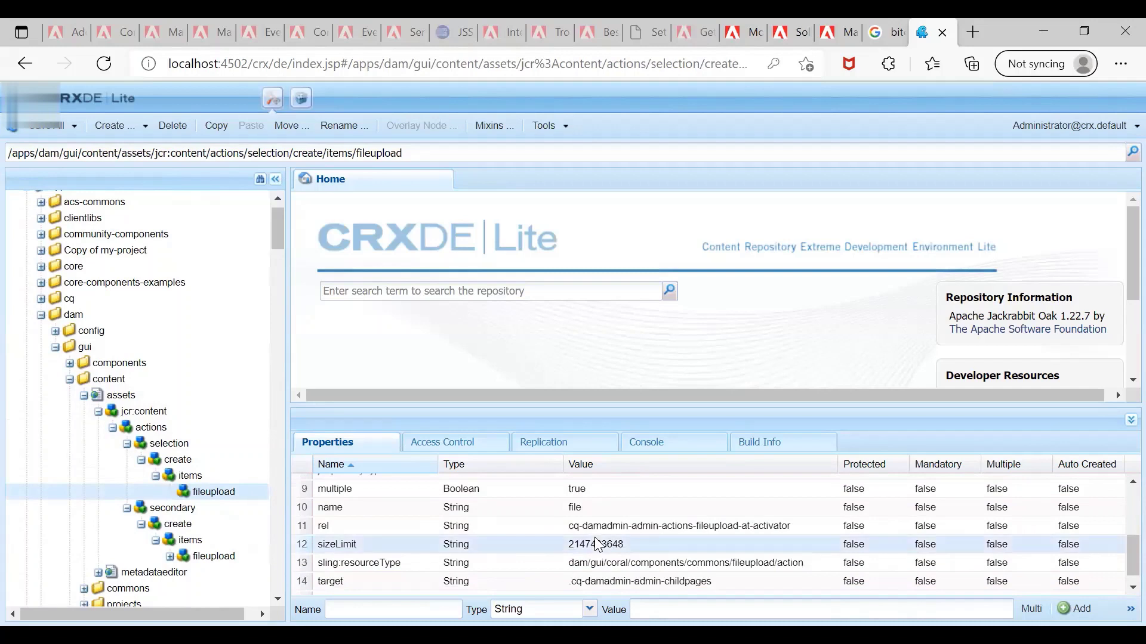
{"action": "scroll", "coordinate": [161, 527], "scroll_direction": "down", "scroll_amount": 3}
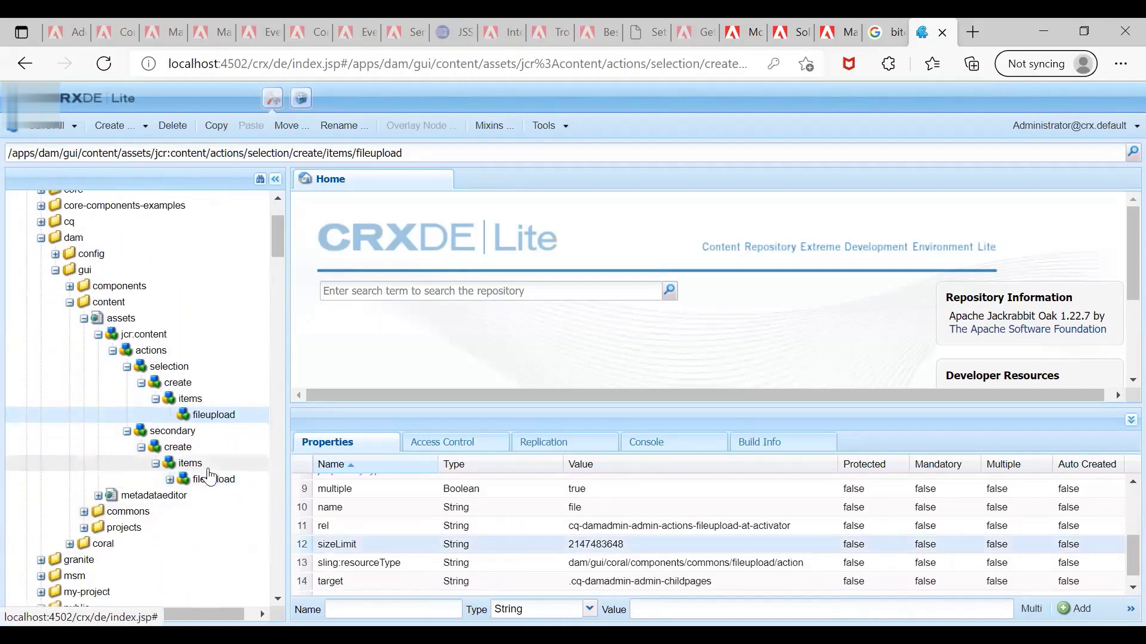
{"action": "left_click", "coordinate": [209, 484]}
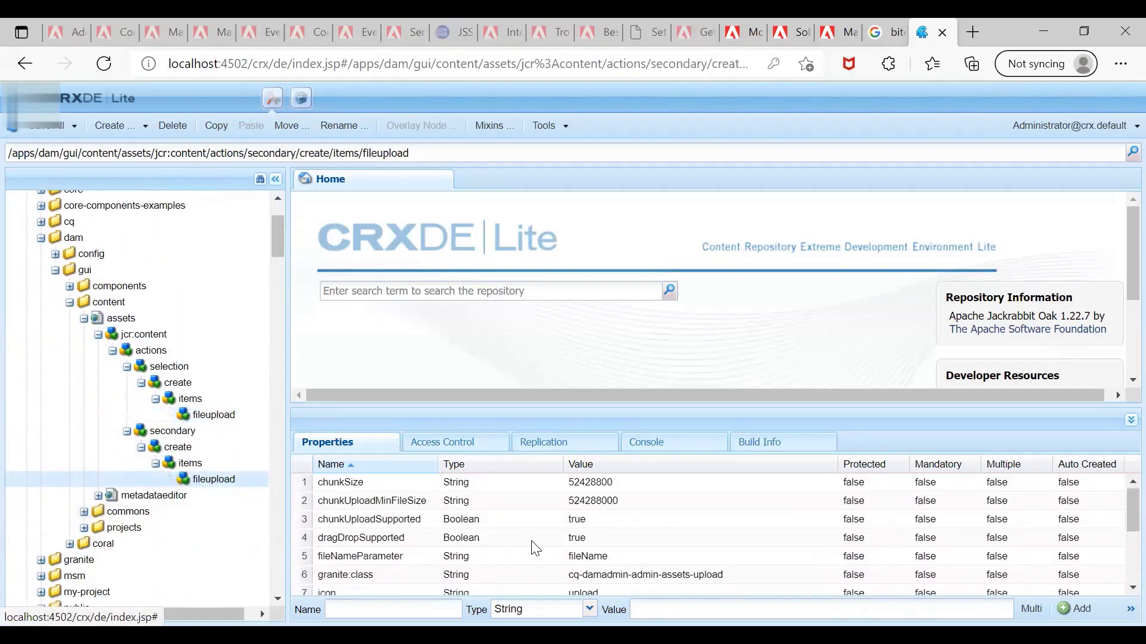
{"action": "scroll", "coordinate": [533, 548], "scroll_direction": "down", "scroll_amount": 3}
{"action": "scroll", "coordinate": [535, 549], "scroll_direction": "down", "scroll_amount": 1}
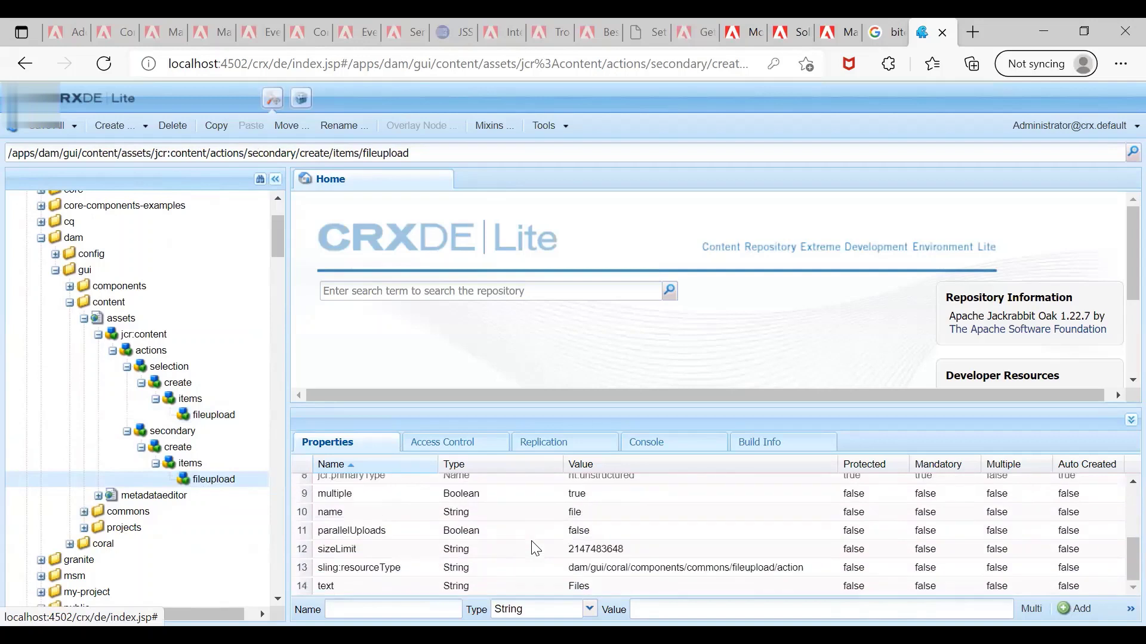
{"action": "left_click", "coordinate": [616, 550]}
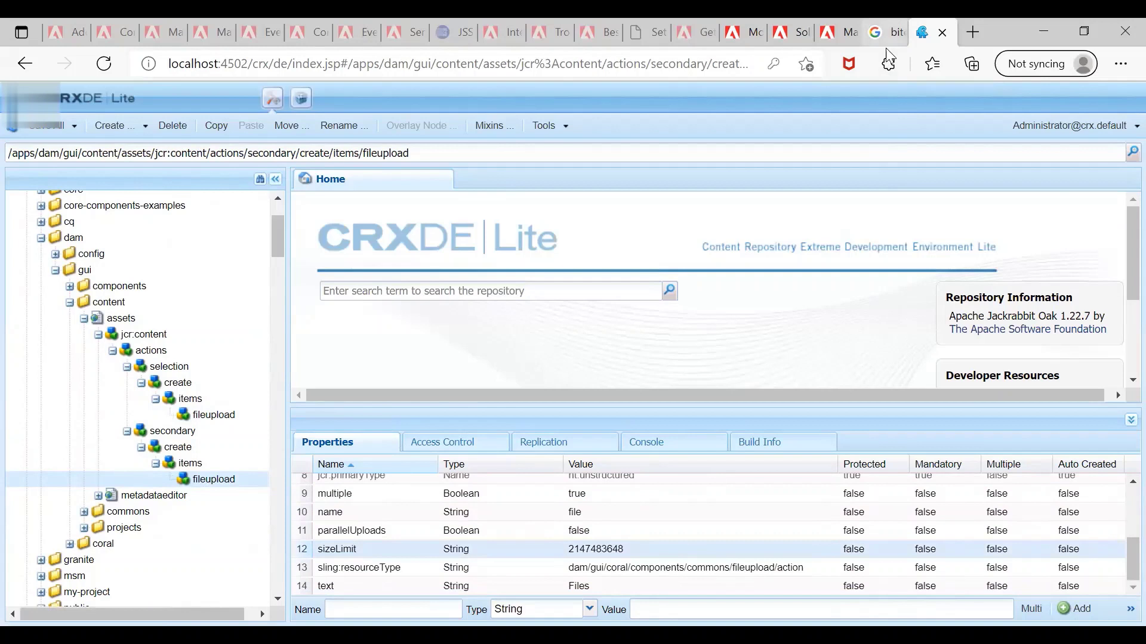
Step: Set Google's converter to Byte and Mebibyte, then enter 5243000 to get 5.000114441 MiB
{"action": "key", "text": "ctrl+shift+Tab"}
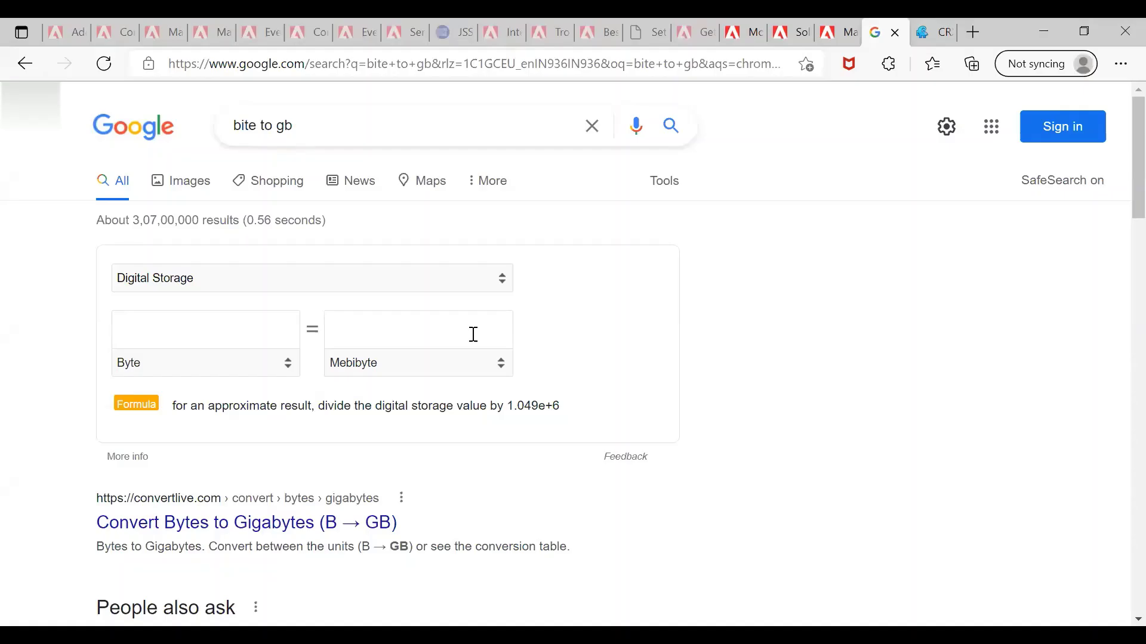
{"action": "left_click", "coordinate": [285, 336]}
{"action": "left_click", "coordinate": [287, 370]}
{"action": "left_click", "coordinate": [287, 372]}
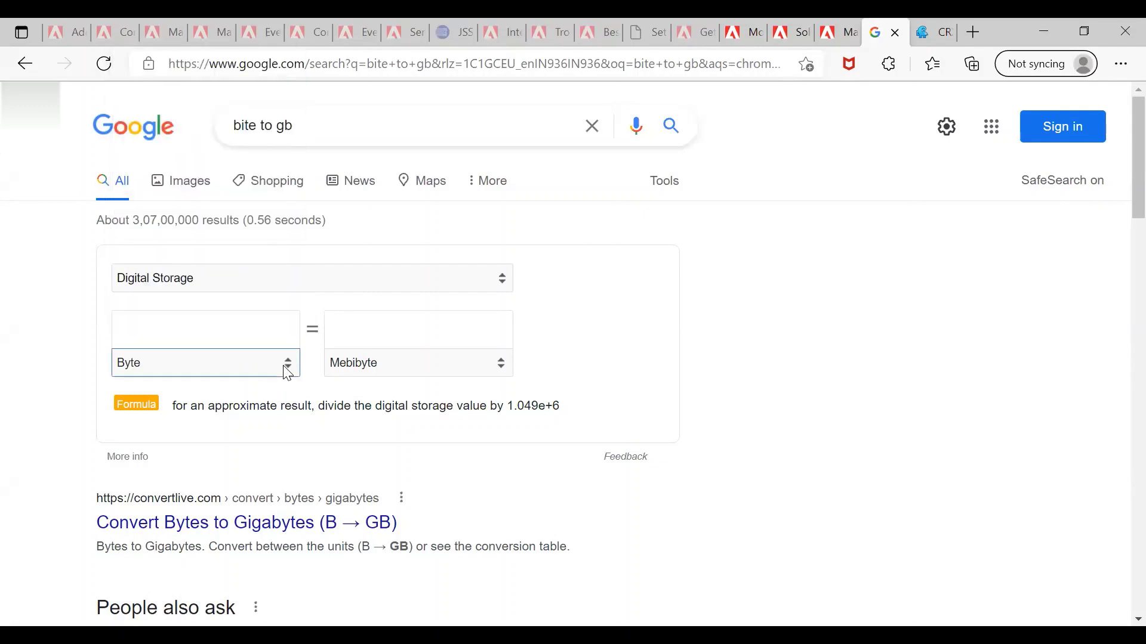
{"action": "left_click", "coordinate": [489, 366]}
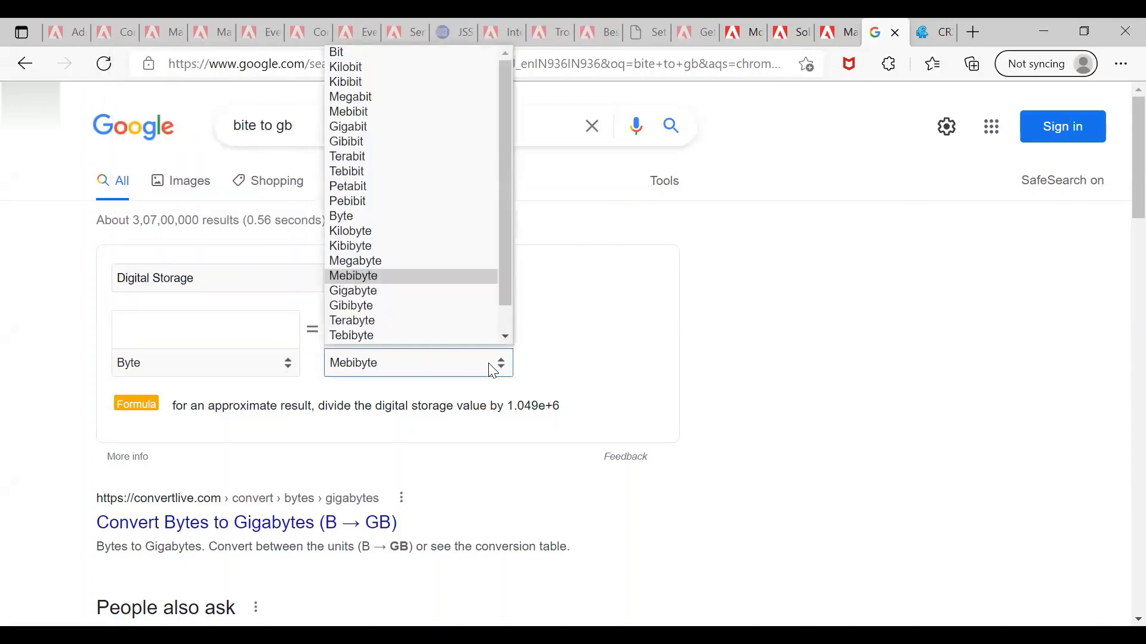
{"action": "left_click", "coordinate": [493, 370]}
{"action": "left_click", "coordinate": [267, 335]}
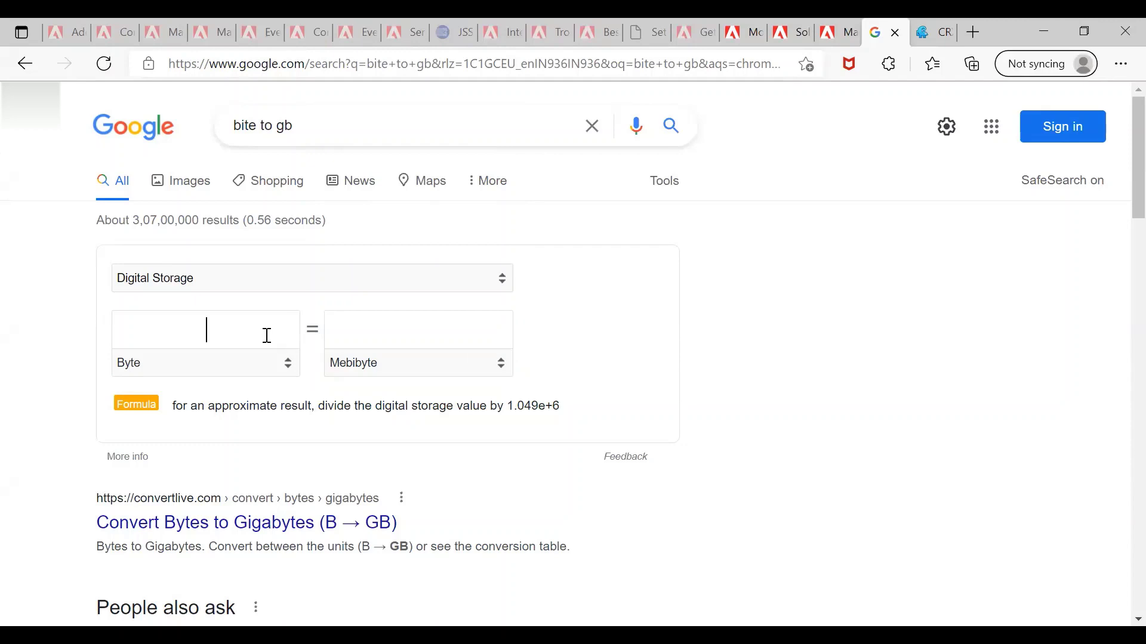
{"action": "type", "text": "5243000"}
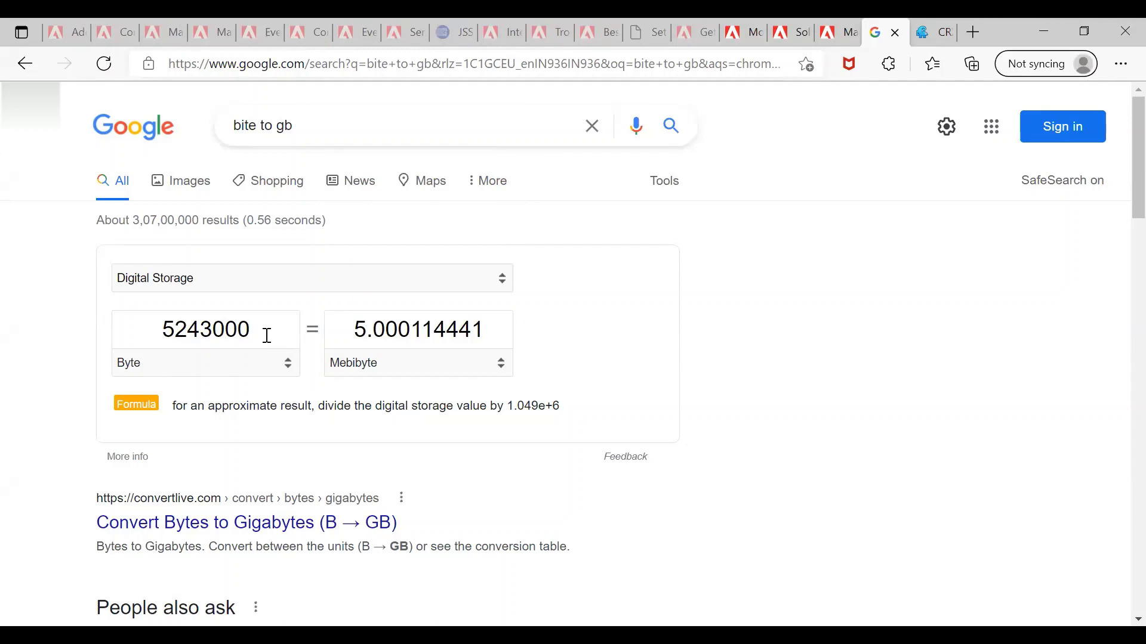
Step: Set the secondary fileupload node's sizeLimit to 5243000
{"action": "left_click", "coordinate": [934, 32]}
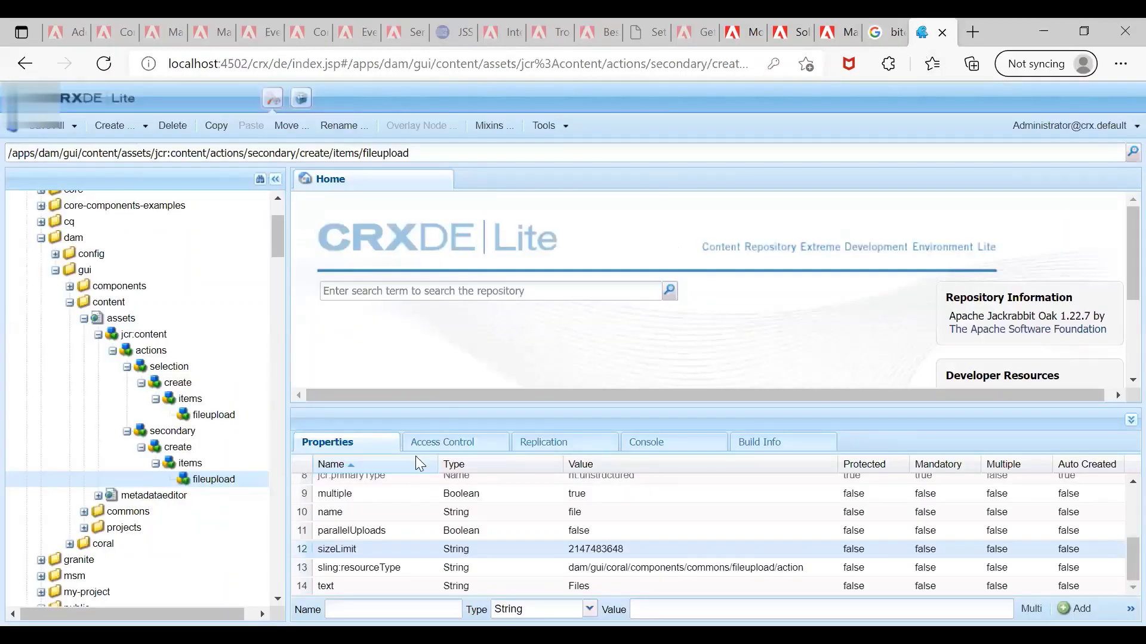
{"action": "double_click", "coordinate": [574, 549]}
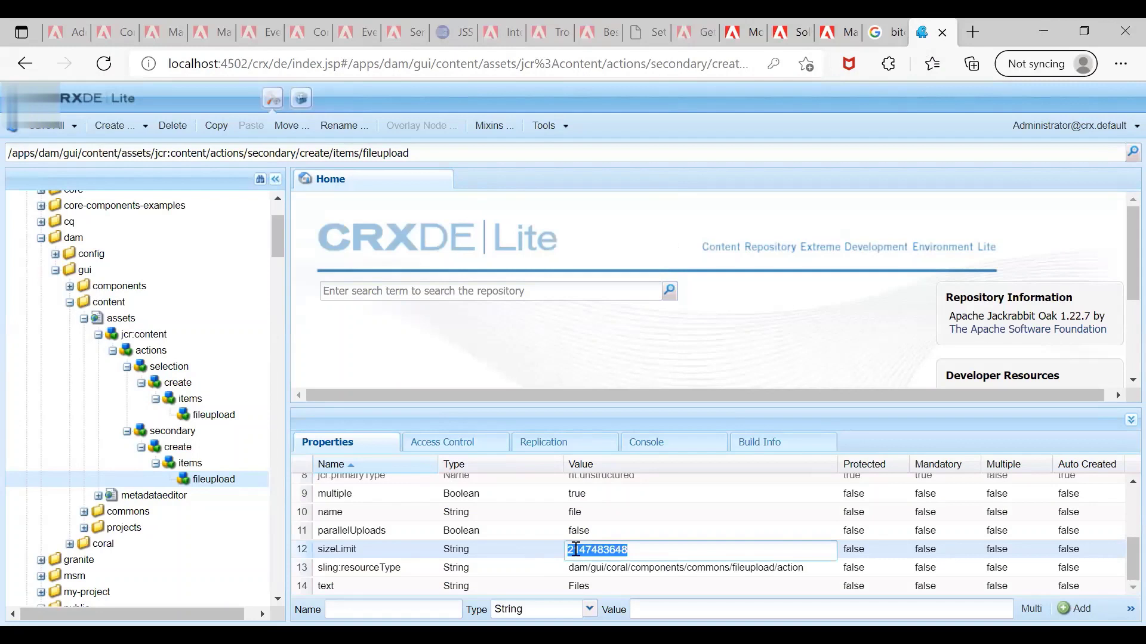
{"action": "type", "text": "5243000"}
{"action": "key", "text": "Return"}
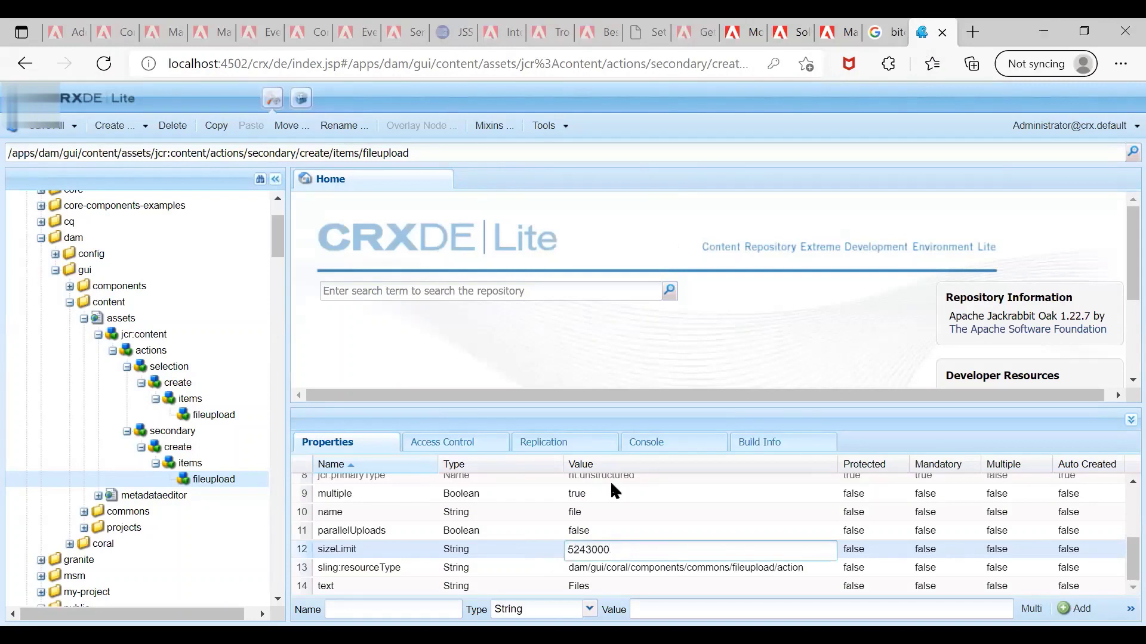
{"action": "left_click", "coordinate": [614, 490]}
Step: Set the selection fileupload node's sizeLimit to 5243000 and save all repository changes
{"action": "left_click", "coordinate": [206, 416]}
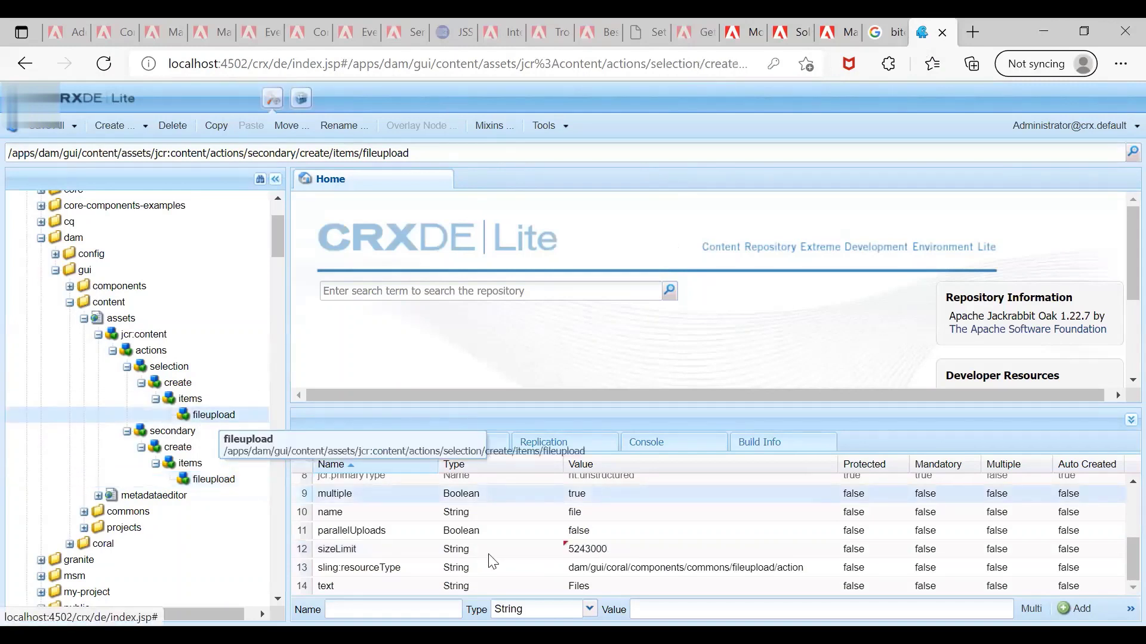
{"action": "scroll", "coordinate": [618, 567], "scroll_direction": "down", "scroll_amount": 1}
{"action": "scroll", "coordinate": [619, 567], "scroll_direction": "down", "scroll_amount": 3}
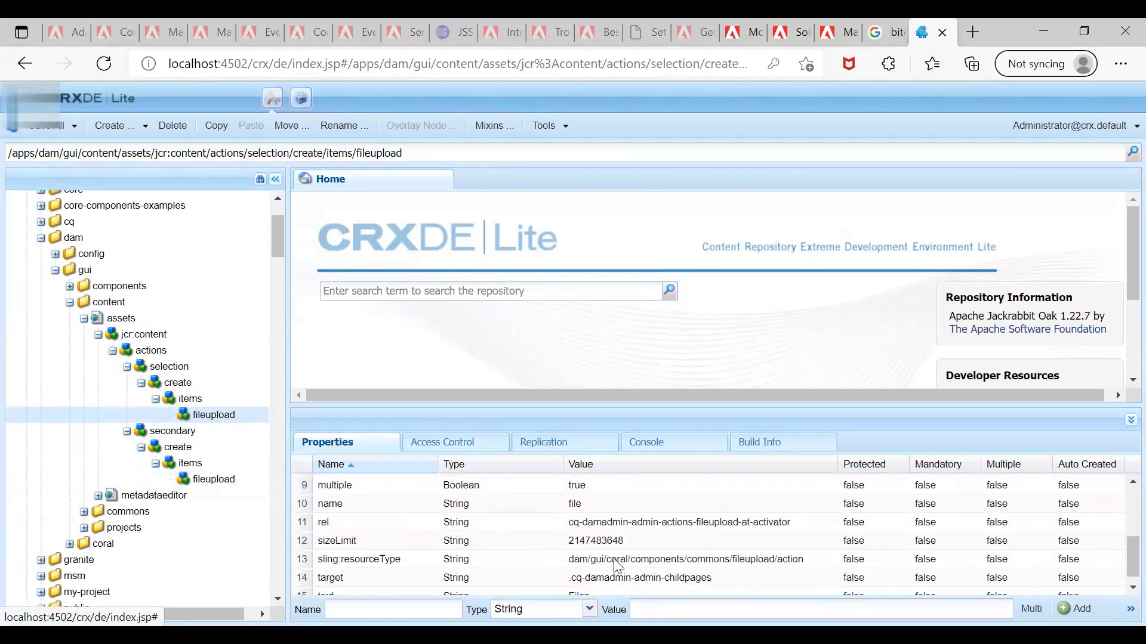
{"action": "double_click", "coordinate": [598, 540]}
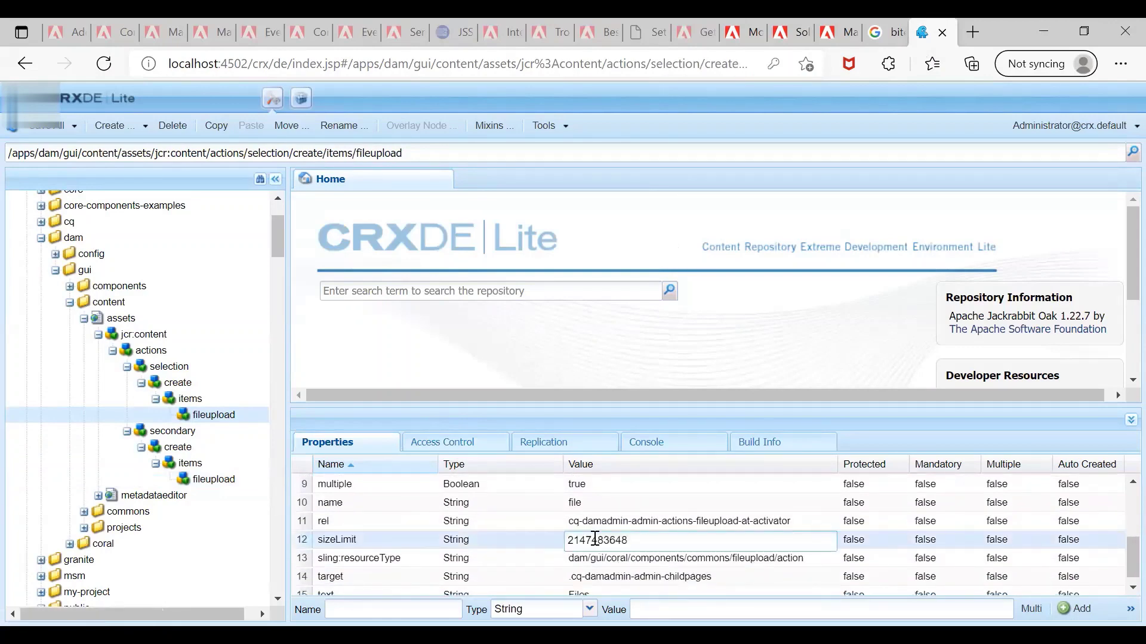
{"action": "key", "text": "ctrl+a"}
{"action": "type", "text": "5243000"}
{"action": "left_click", "coordinate": [492, 525]}
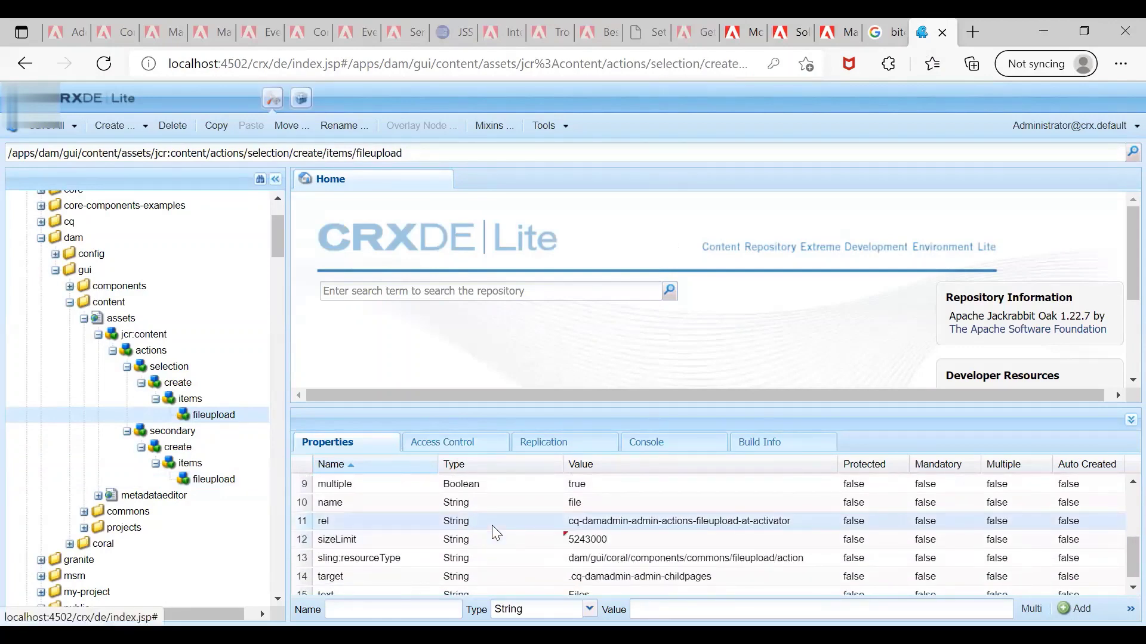
{"action": "key", "text": "ctrl+s"}
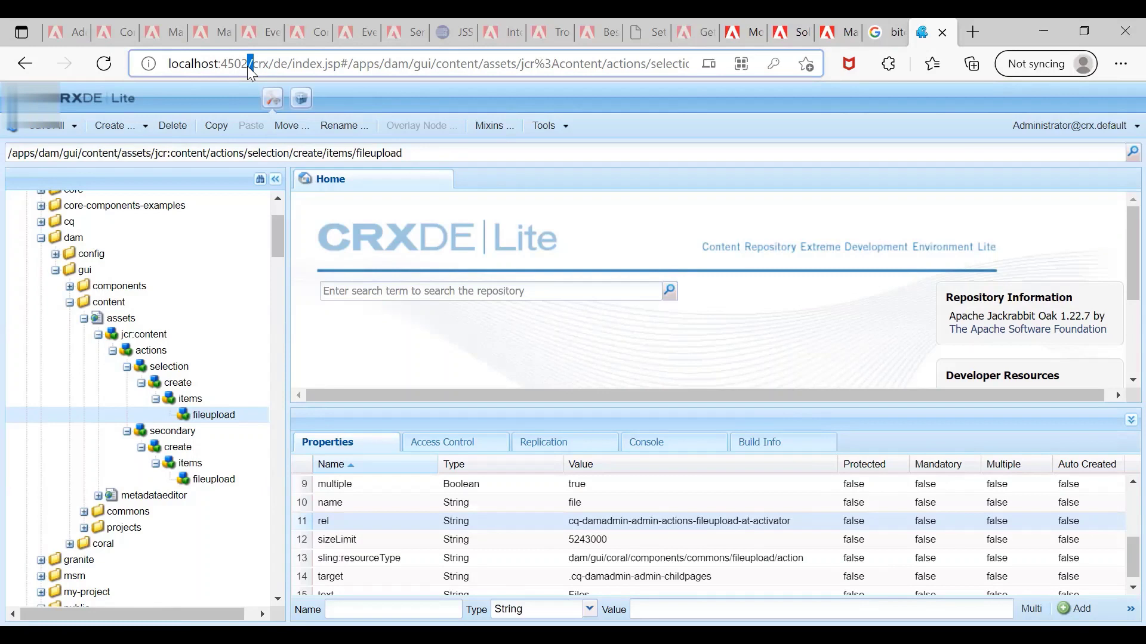
{"action": "left_click_drag", "start_coordinate": [254, 63], "coordinate": [143, 63]}
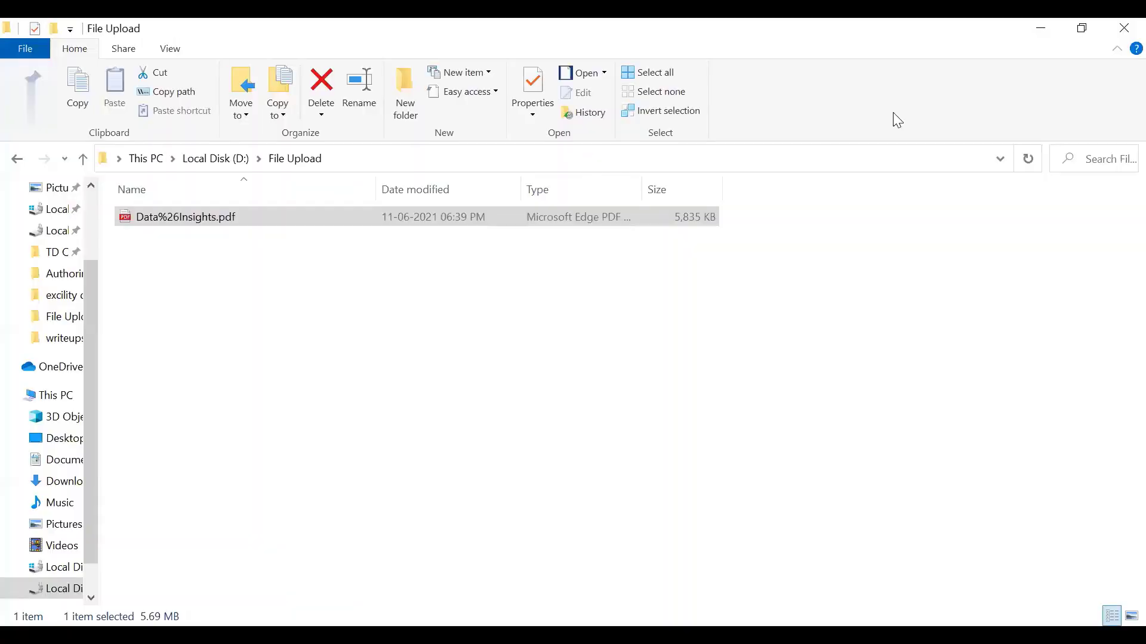
Step: Clear the file selection in D:\File Upload, where Data%26Insights.pdf is 5,835 KB
{"action": "left_click", "coordinate": [294, 301]}
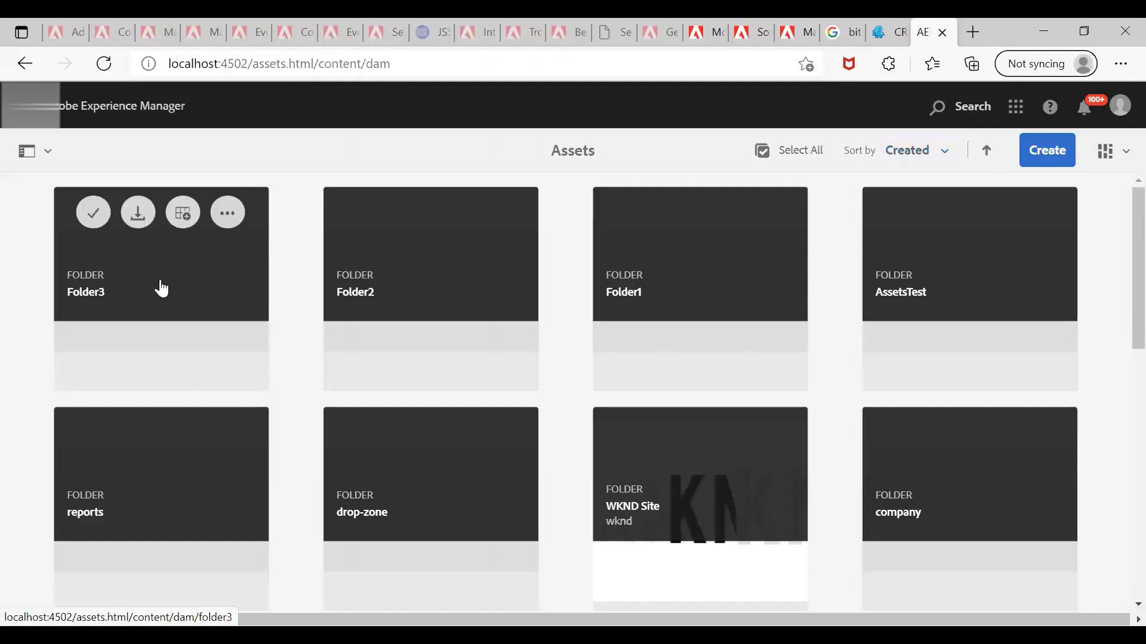
Step: Open Folder3 and pick Data%26Insights.pdf from the computer via Create > Files
{"action": "left_click", "coordinate": [161, 289]}
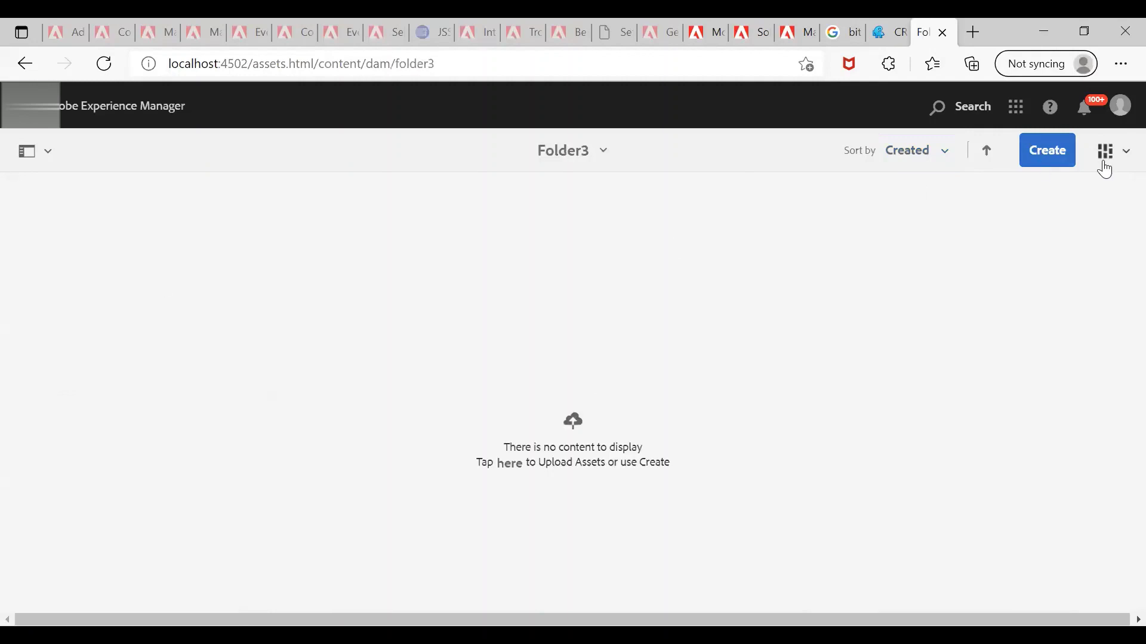
{"action": "left_click", "coordinate": [1057, 164]}
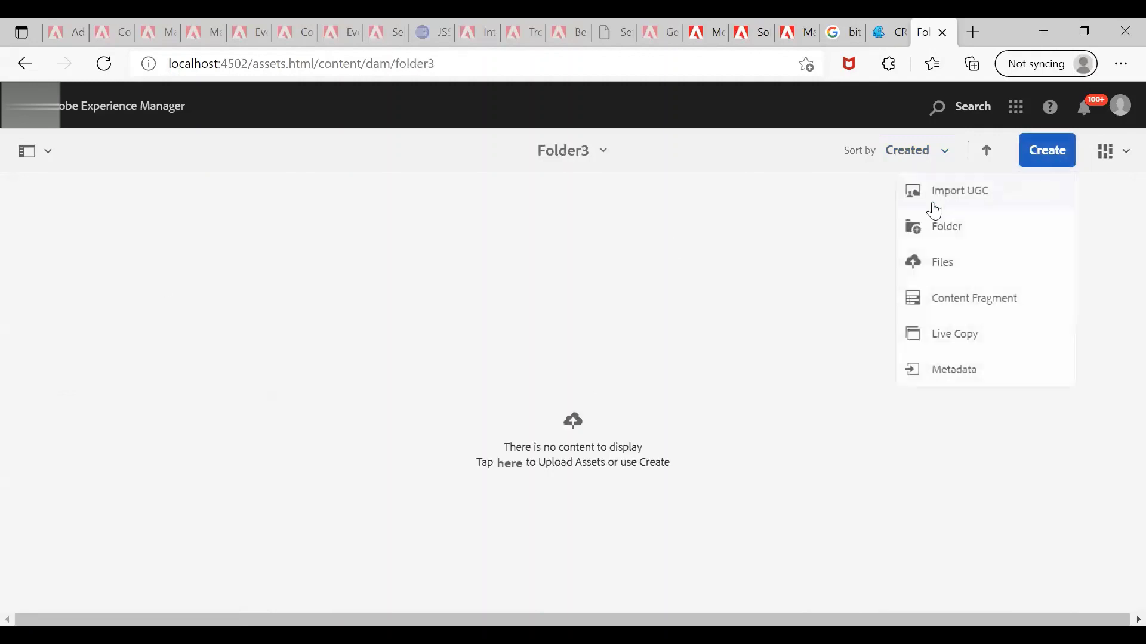
{"action": "left_click", "coordinate": [959, 265]}
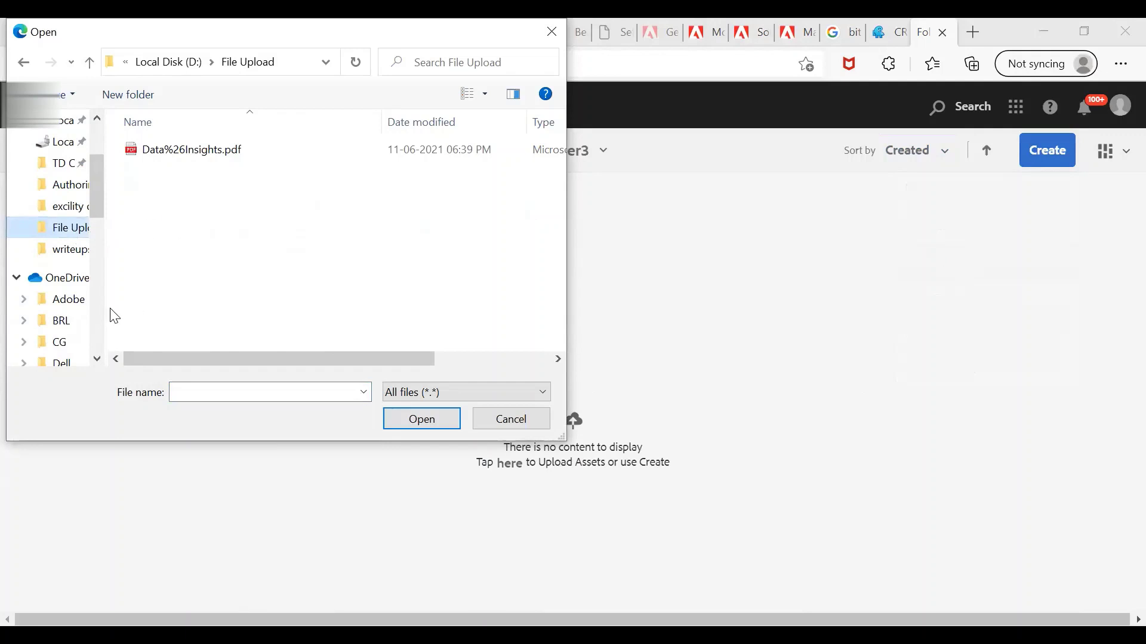
{"action": "left_click", "coordinate": [18, 279]}
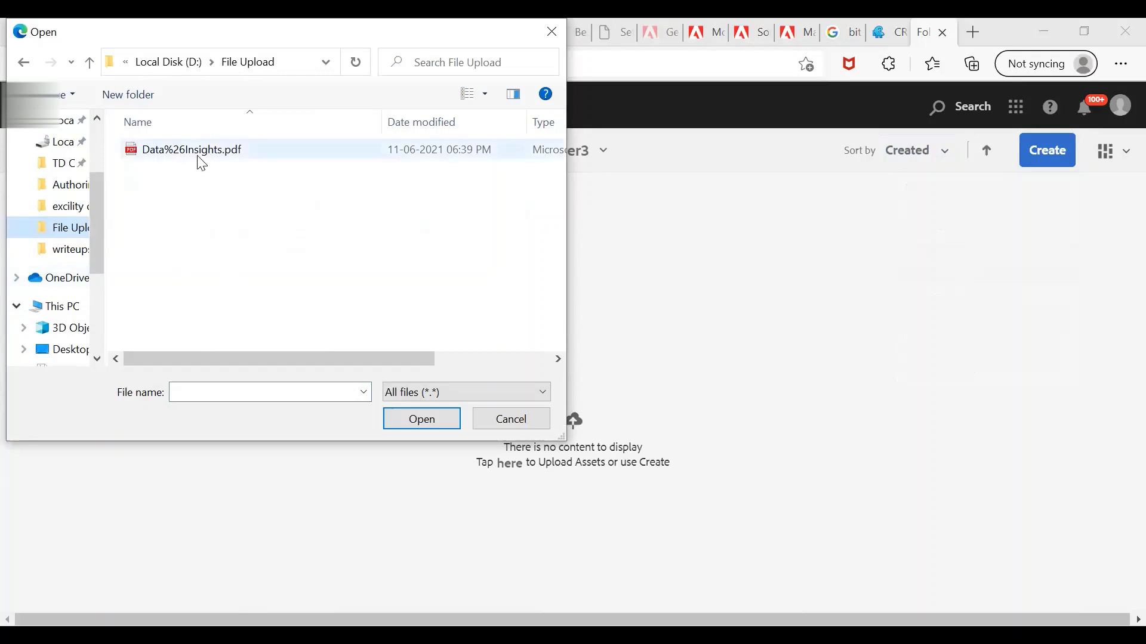
{"action": "left_click", "coordinate": [213, 153]}
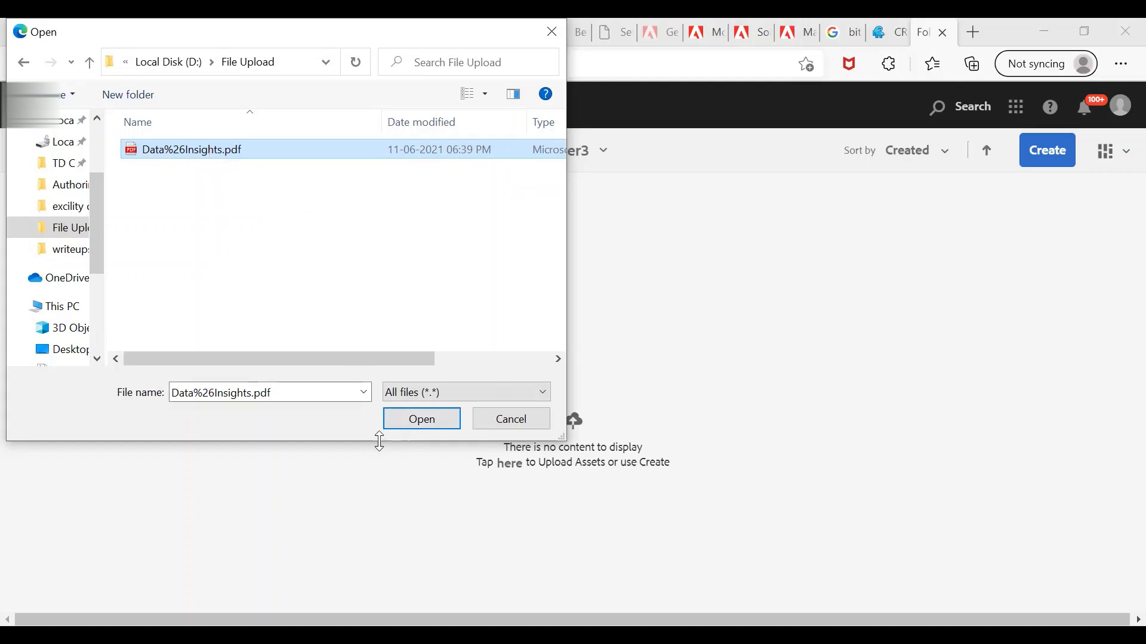
{"action": "left_click", "coordinate": [410, 427]}
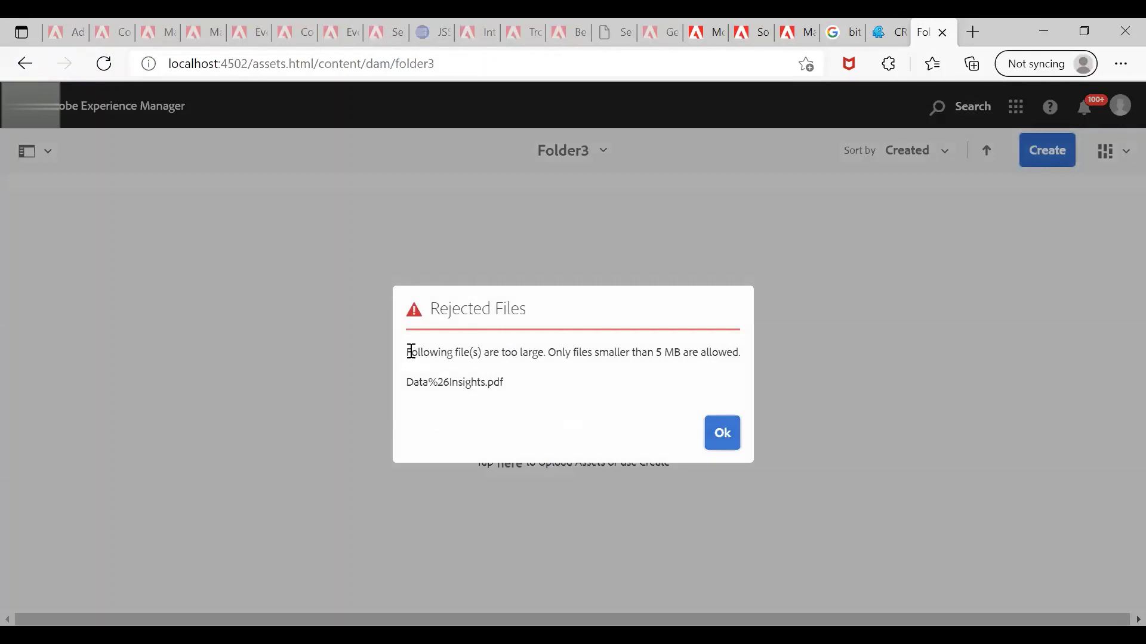
Step: Review the rejection message saying Data%26Insights.pdf exceeds the 5 MB upload limit
{"action": "left_click_drag", "start_coordinate": [412, 352], "coordinate": [524, 359]}
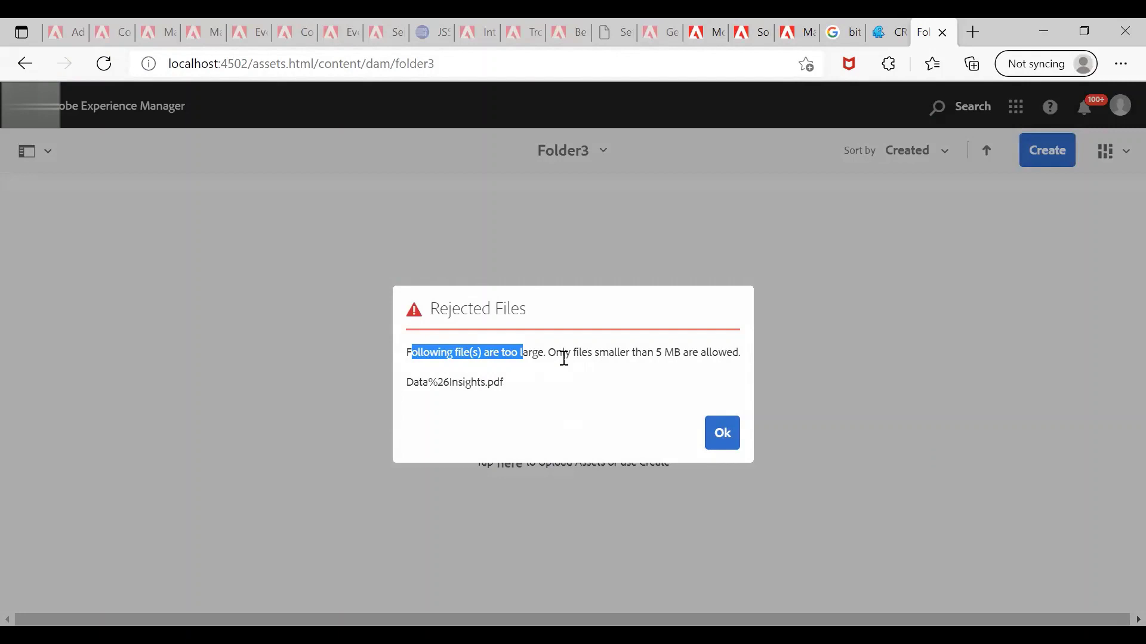
{"action": "left_click", "coordinate": [653, 352]}
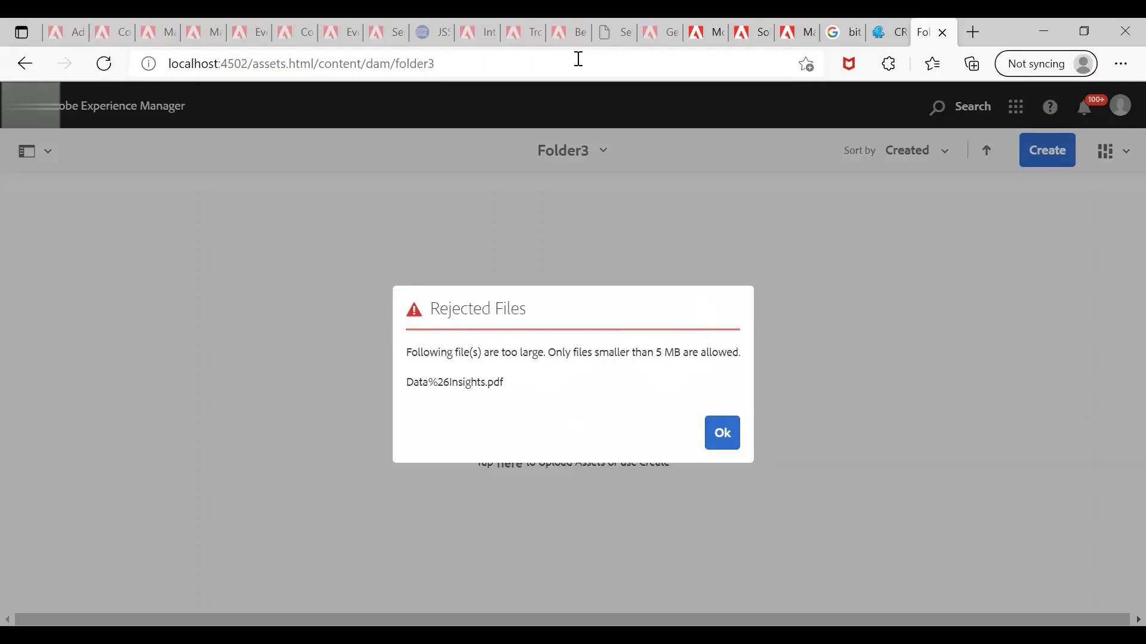
Step: Change Google's byte value from 5243000 to 6430000 (about 6.13 MiB), select it, and return to CRXDE Lite
{"action": "left_click", "coordinate": [839, 32]}
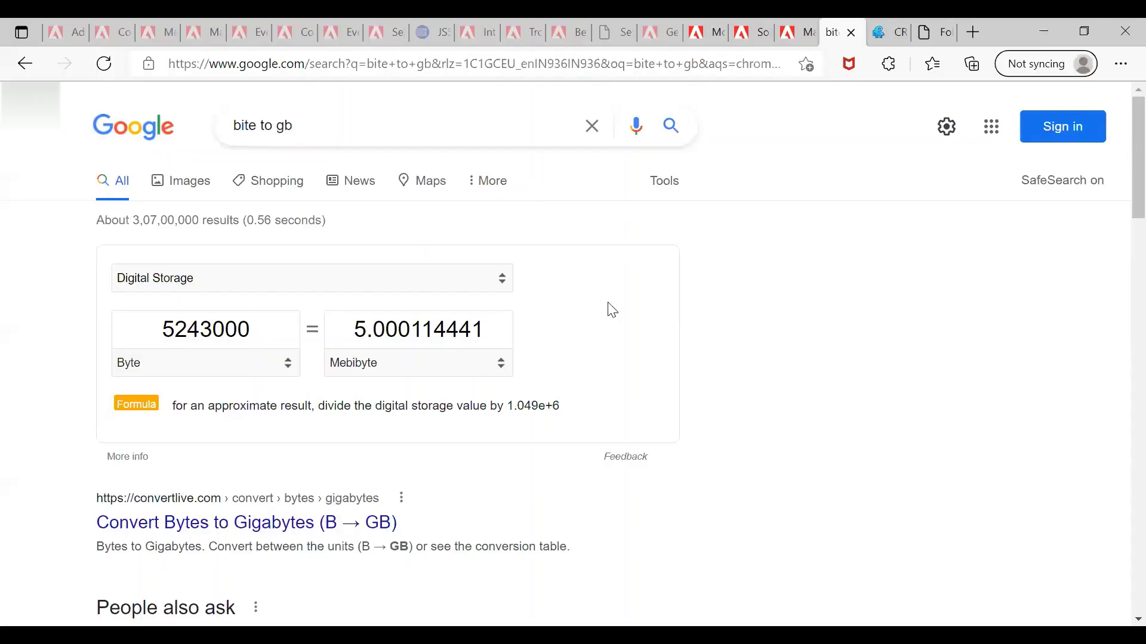
{"action": "double_click", "coordinate": [173, 330]}
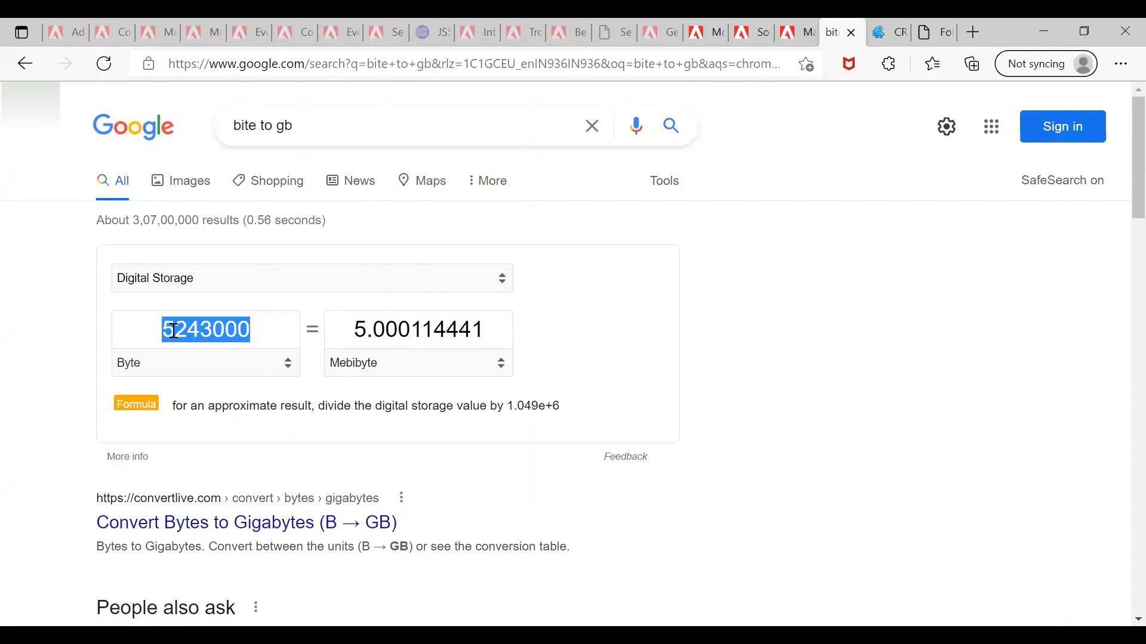
{"action": "key", "text": "Right"}
{"action": "key", "text": "Left"}
{"action": "key", "text": "Left"}
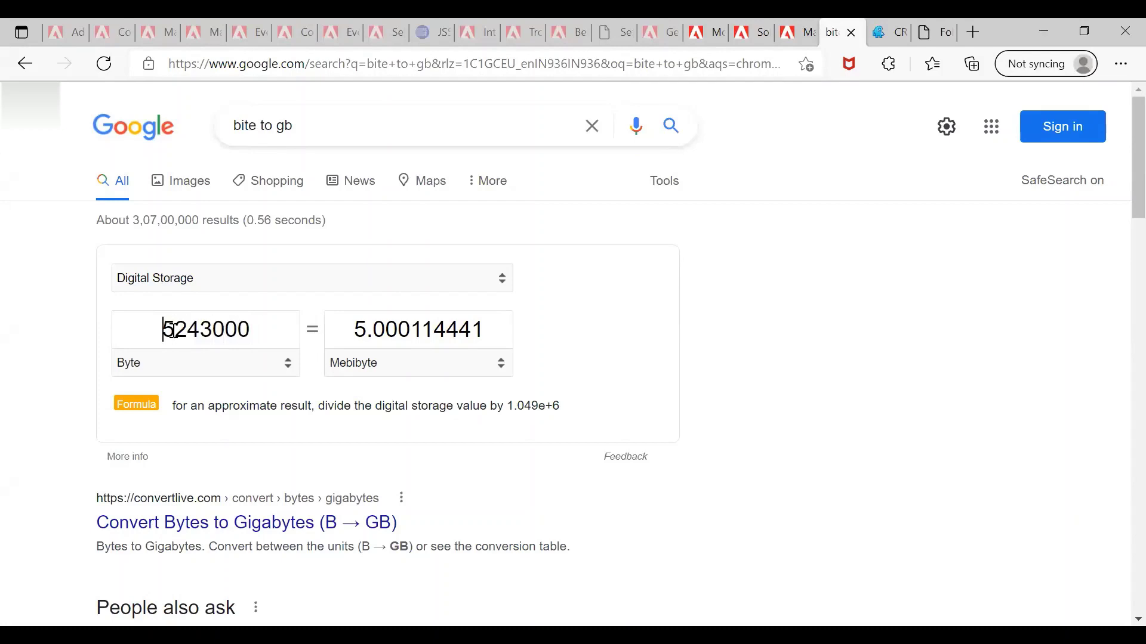
{"action": "key", "text": "Home"}
{"action": "key", "text": "Delete"}
{"action": "key", "text": "Delete"}
{"action": "type", "text": "6"}
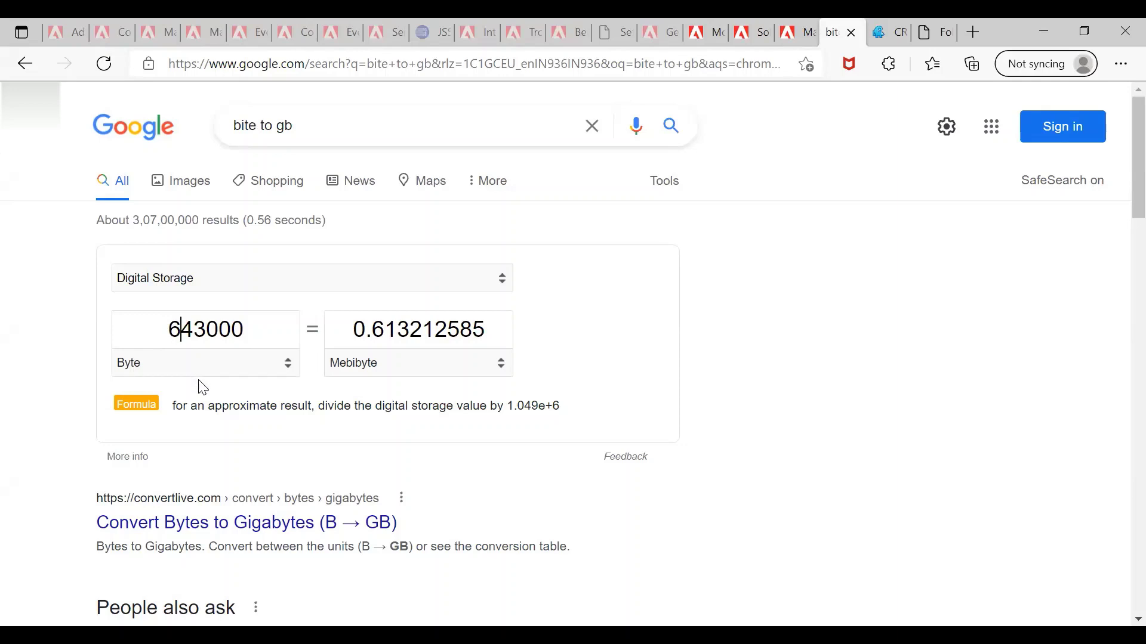
{"action": "key", "text": "End"}
{"action": "type", "text": "0"}
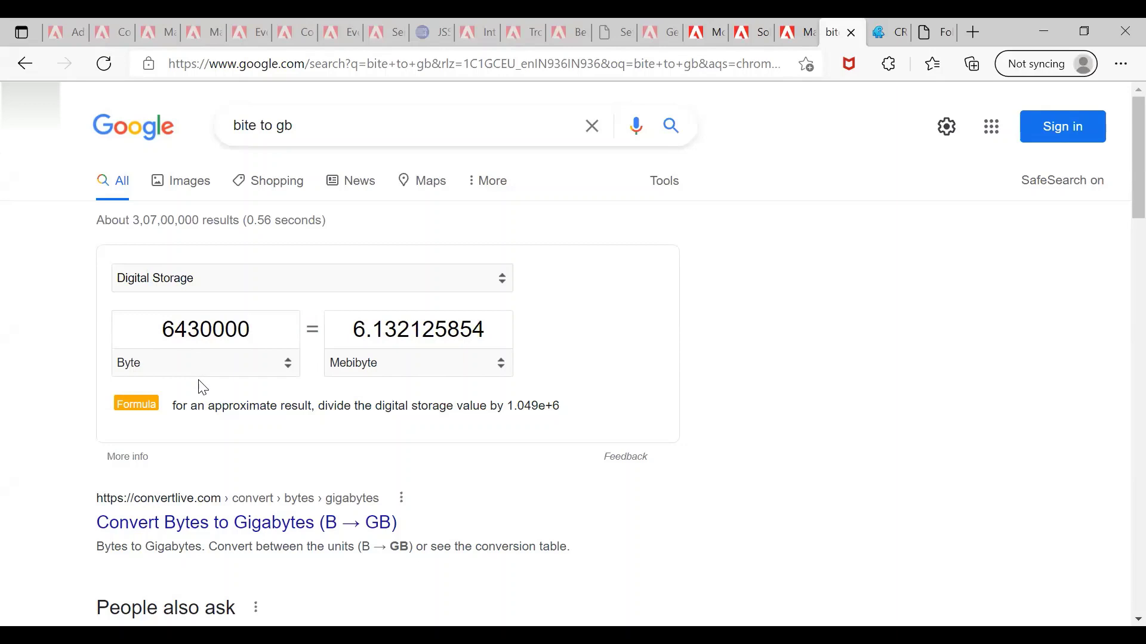
{"action": "key", "text": "ctrl+a"}
{"action": "key", "text": "ctrl+c"}
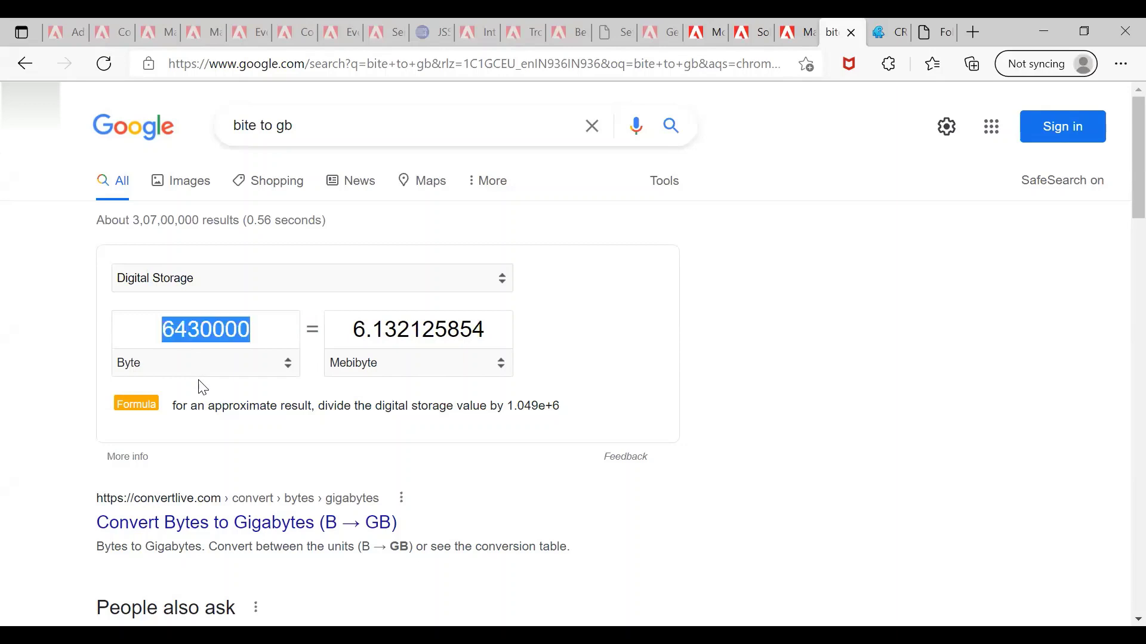
{"action": "key", "text": "ctrl+Tab"}
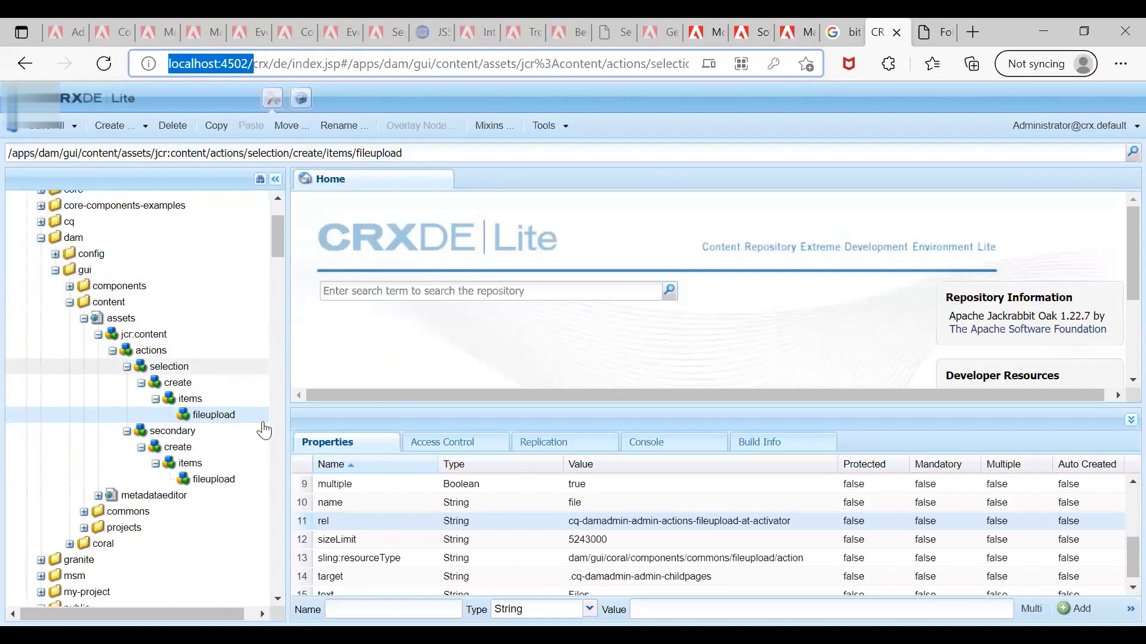
Step: Change the selection fileupload node's sizeLimit from 5243000 to 6430000
{"action": "scroll", "coordinate": [596, 548], "scroll_direction": "down", "scroll_amount": 1}
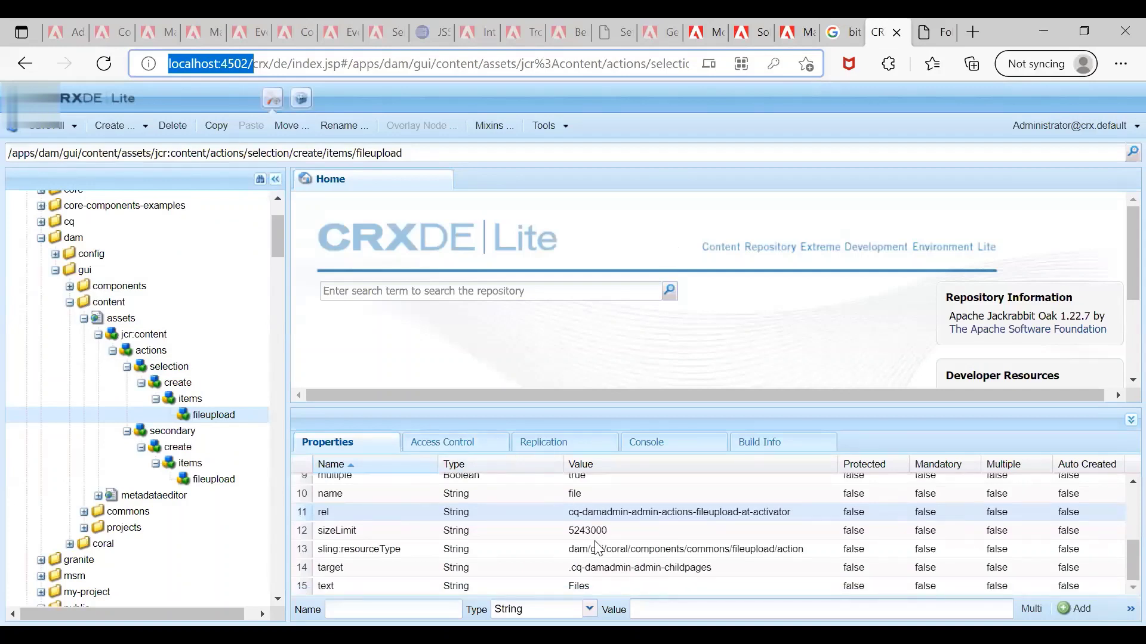
{"action": "double_click", "coordinate": [597, 530]}
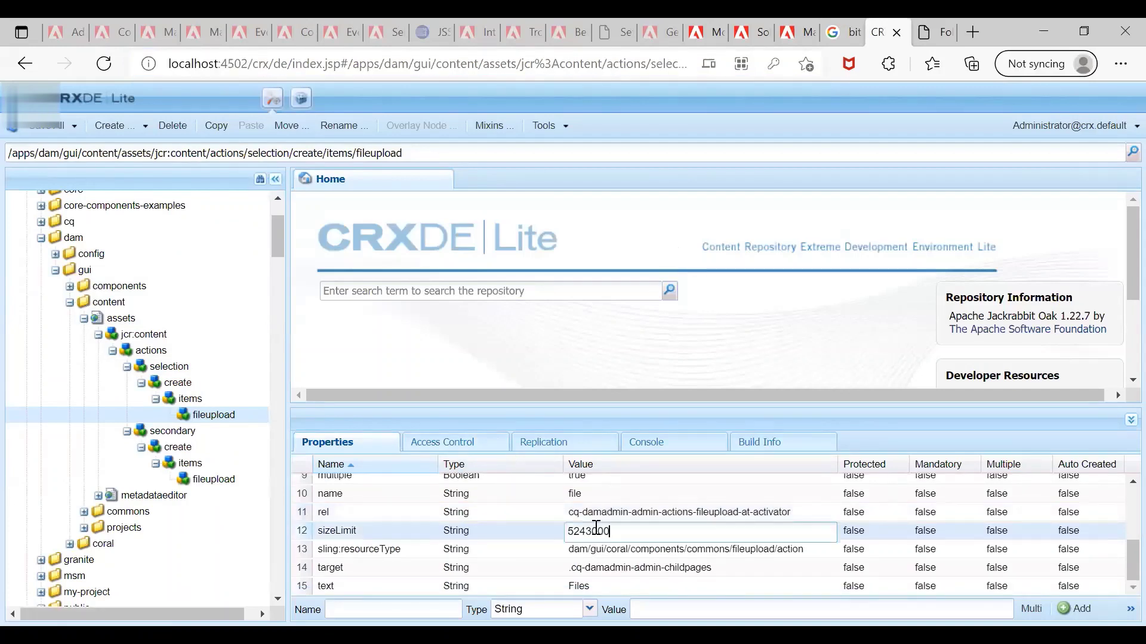
{"action": "key", "text": "ctrl+a"}
{"action": "type", "text": "6430000"}
{"action": "key", "text": "Return"}
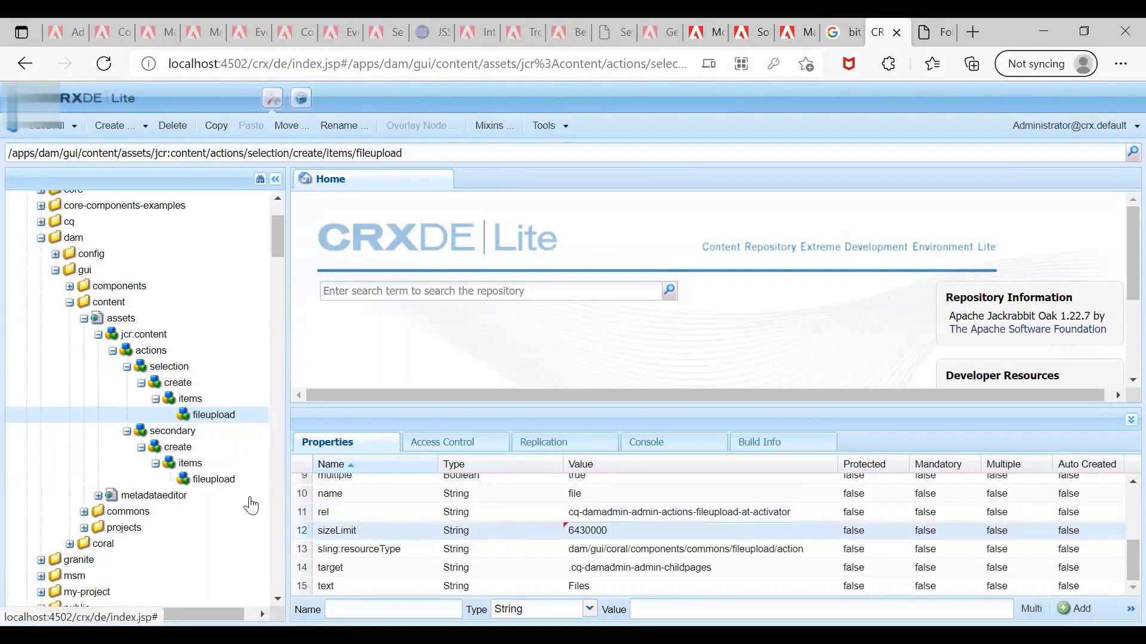
Step: Set the secondary fileupload node's sizeLimit to 6430000 and save the repository
{"action": "left_click", "coordinate": [214, 481]}
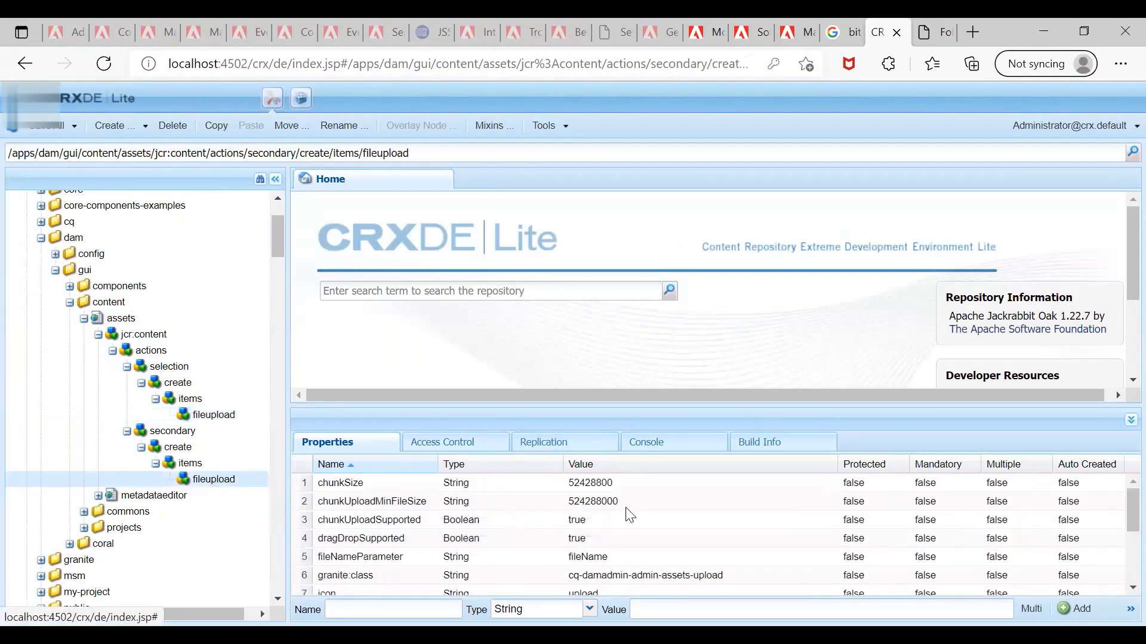
{"action": "scroll", "coordinate": [613, 531], "scroll_direction": "down", "scroll_amount": 3}
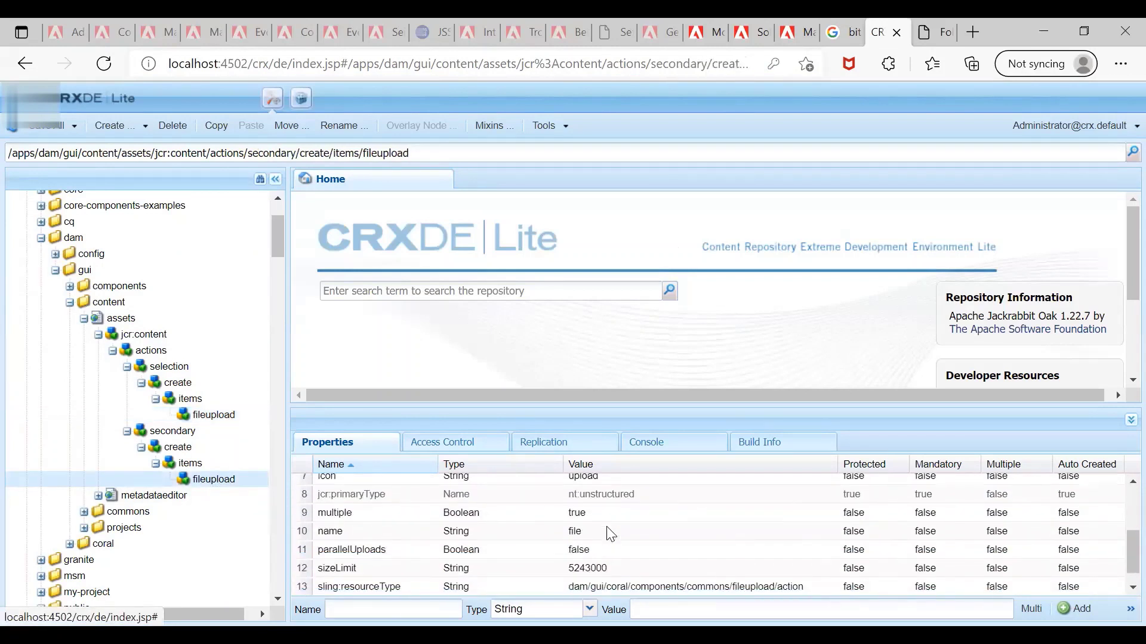
{"action": "double_click", "coordinate": [589, 571]}
{"action": "key", "text": "ctrl+v"}
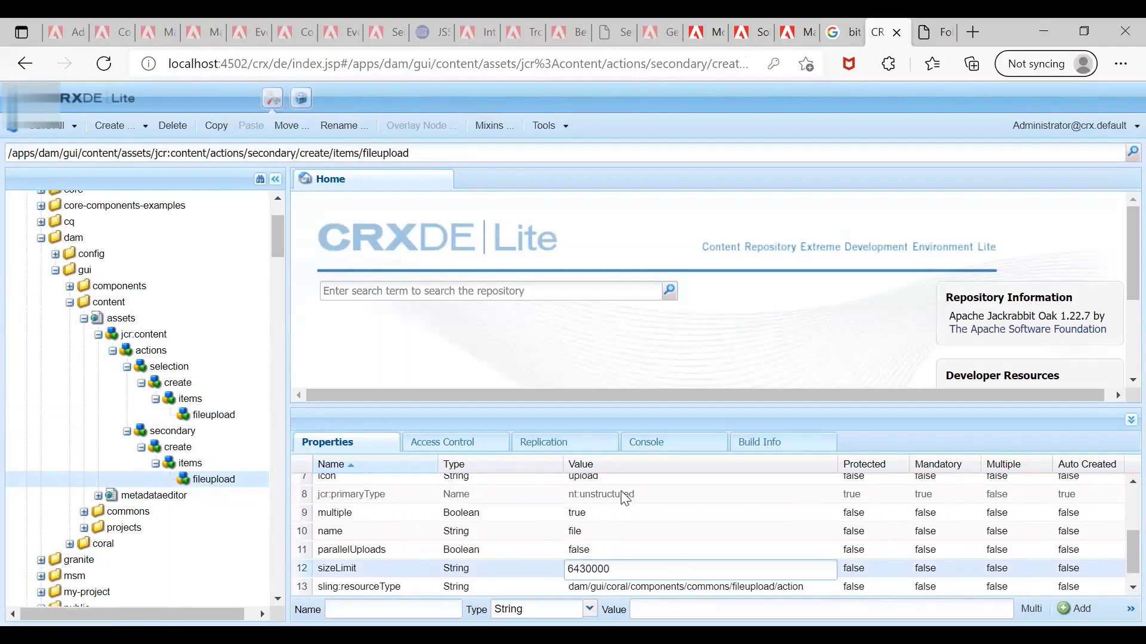
{"action": "left_click", "coordinate": [624, 499]}
{"action": "key", "text": "ctrl+s"}
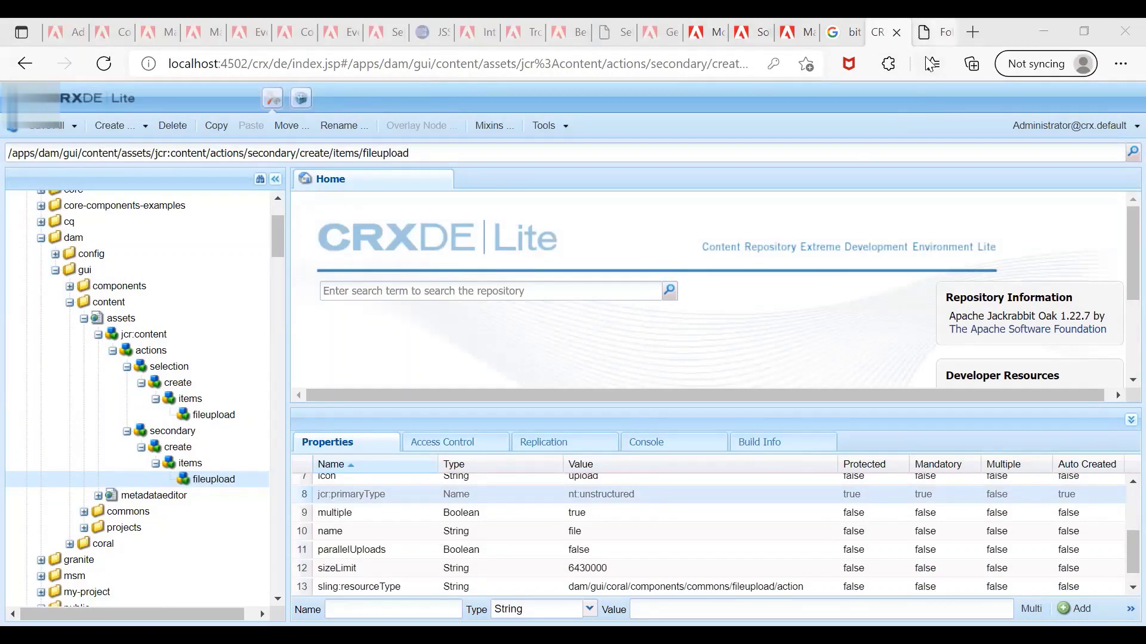
Step: In Folder3, choose Data%26Insights.pdf for upload through Create > Files
{"action": "left_click", "coordinate": [933, 32]}
{"action": "left_click", "coordinate": [1028, 166]}
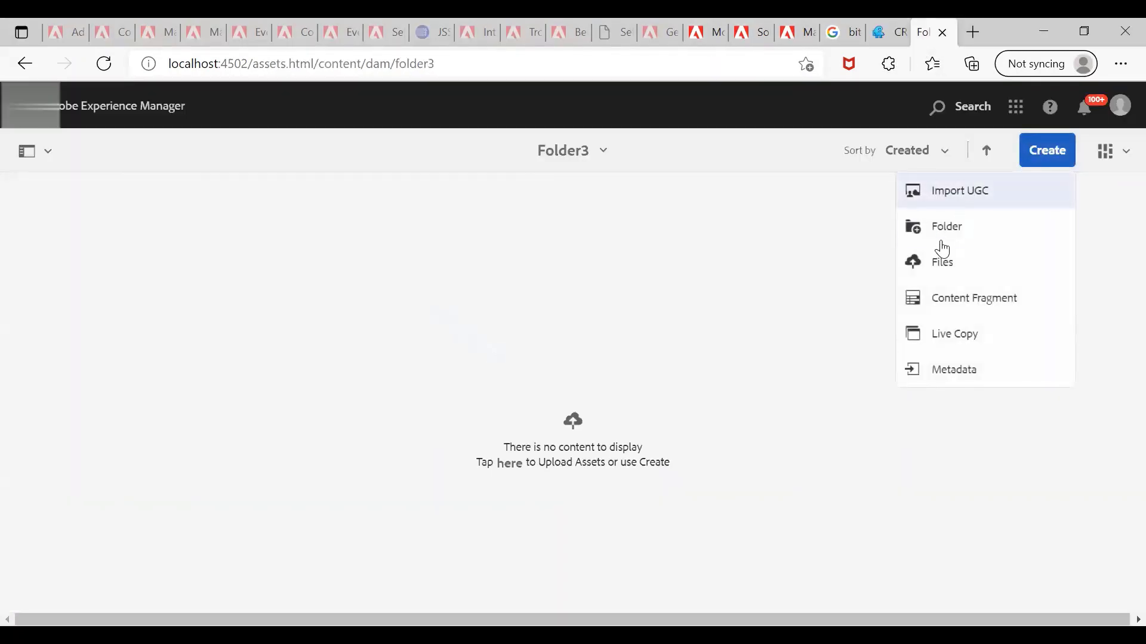
{"action": "left_click", "coordinate": [949, 276]}
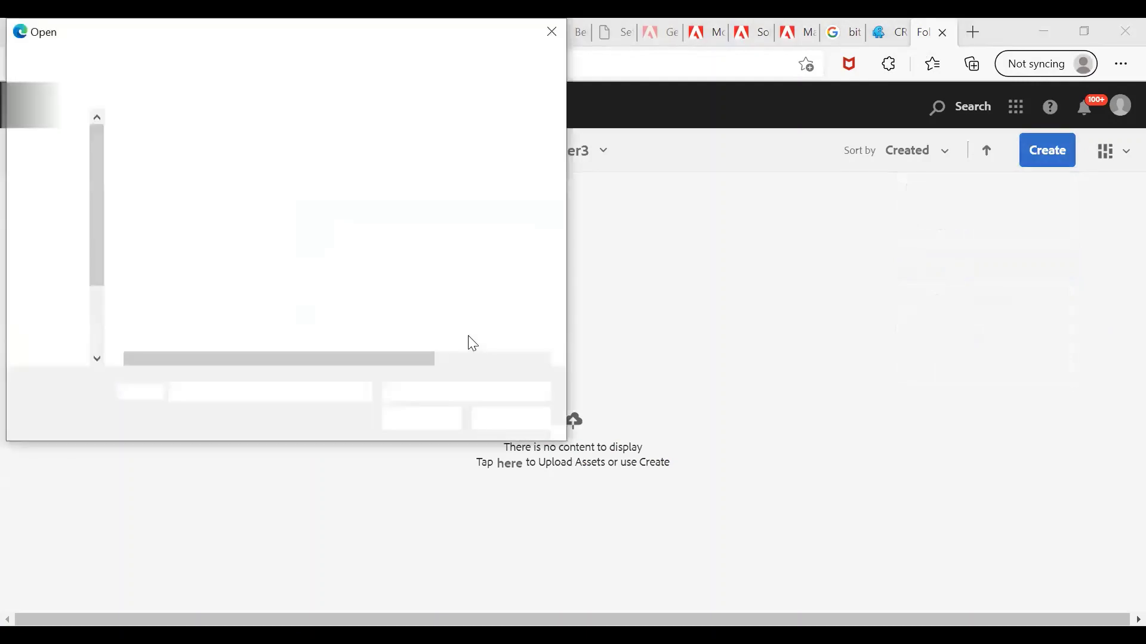
{"action": "left_click", "coordinate": [237, 153]}
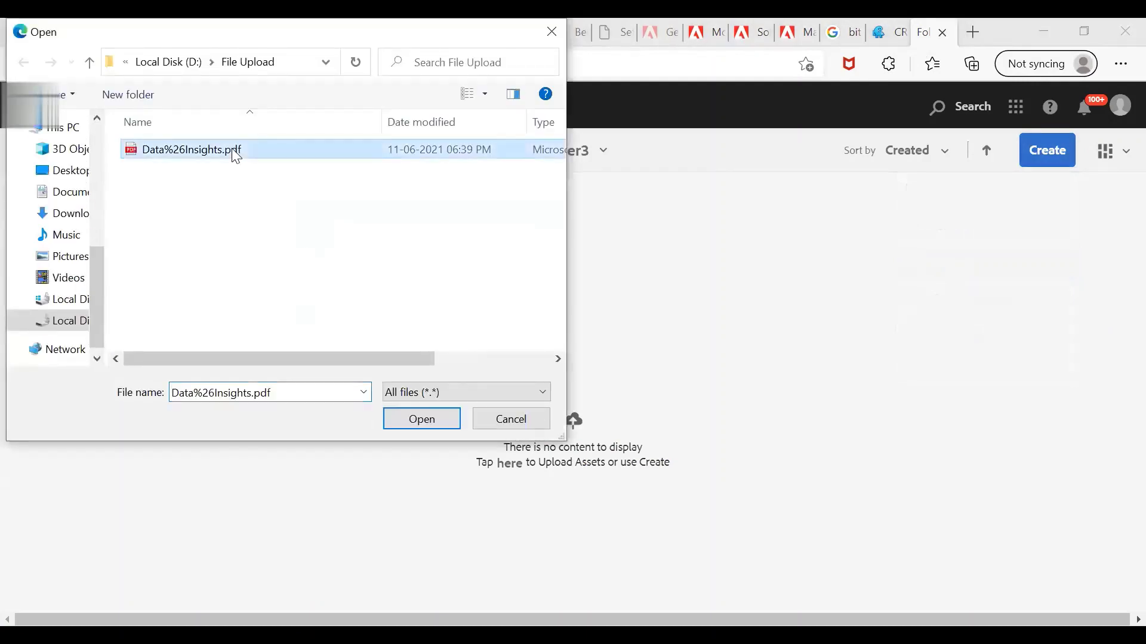
{"action": "left_click", "coordinate": [418, 418]}
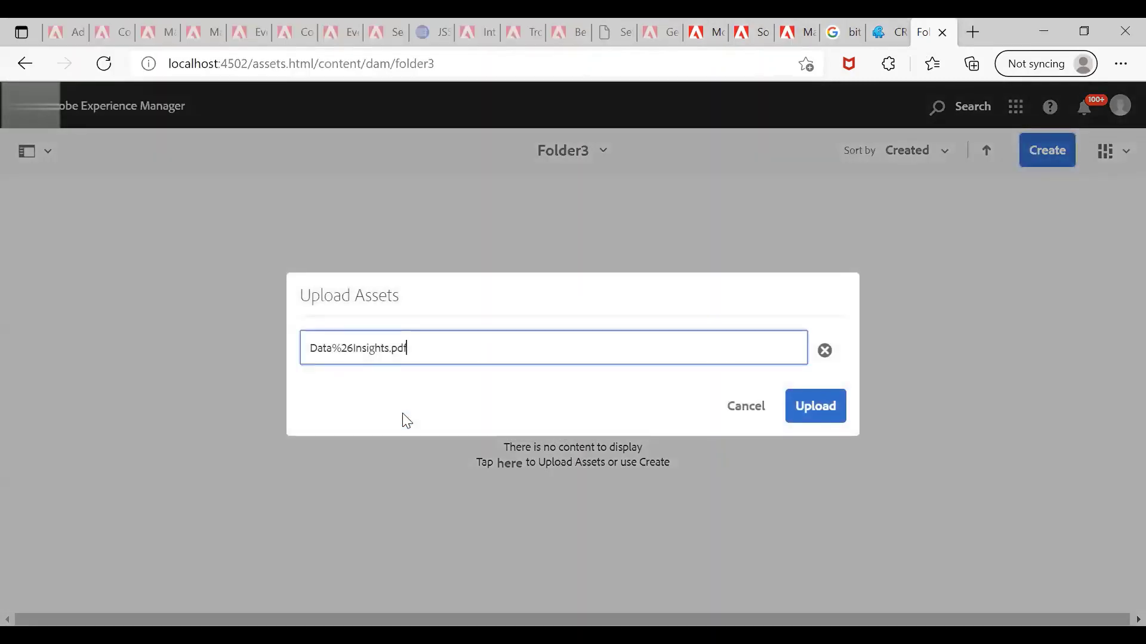
Step: Remove %26 from the file name so it becomes DataInsights.pdf, and upload it
{"action": "left_click", "coordinate": [816, 419]}
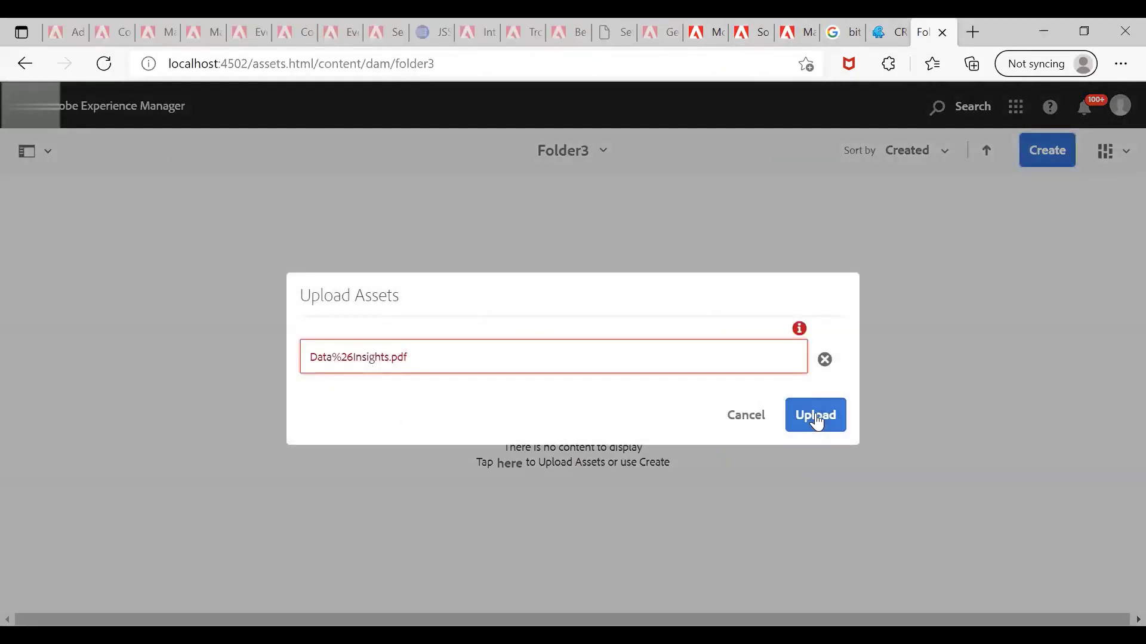
{"action": "mouse_move", "coordinate": [798, 324]}
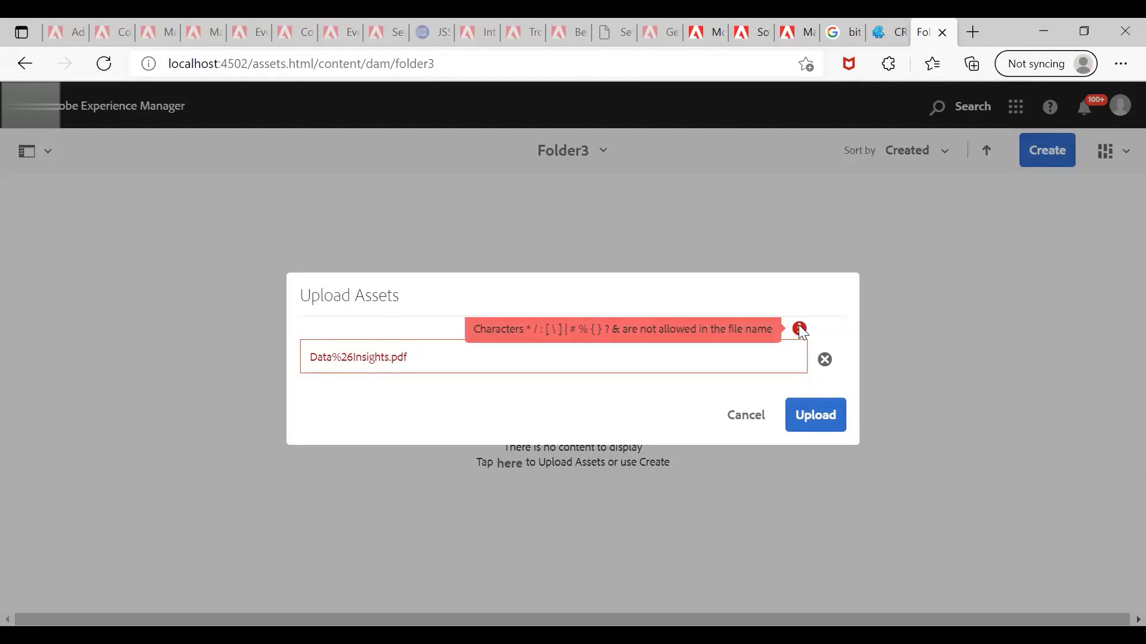
{"action": "left_click", "coordinate": [351, 357]}
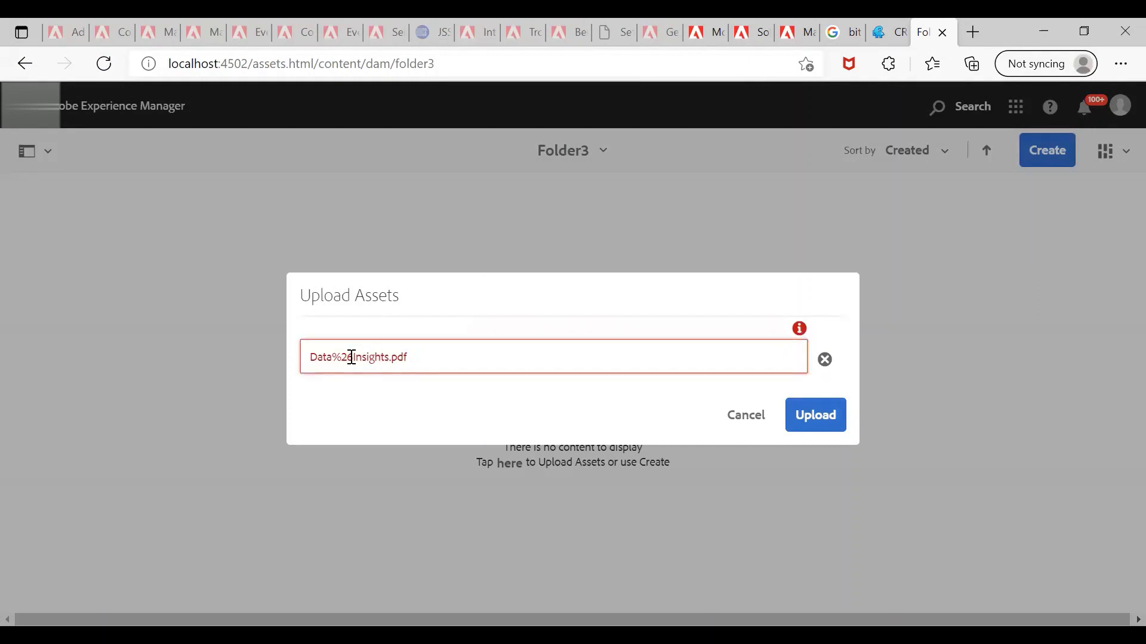
{"action": "key", "text": "BackSpace"}
{"action": "key", "text": "BackSpace"}
{"action": "key", "text": "BackSpace"}
{"action": "left_click", "coordinate": [819, 430]}
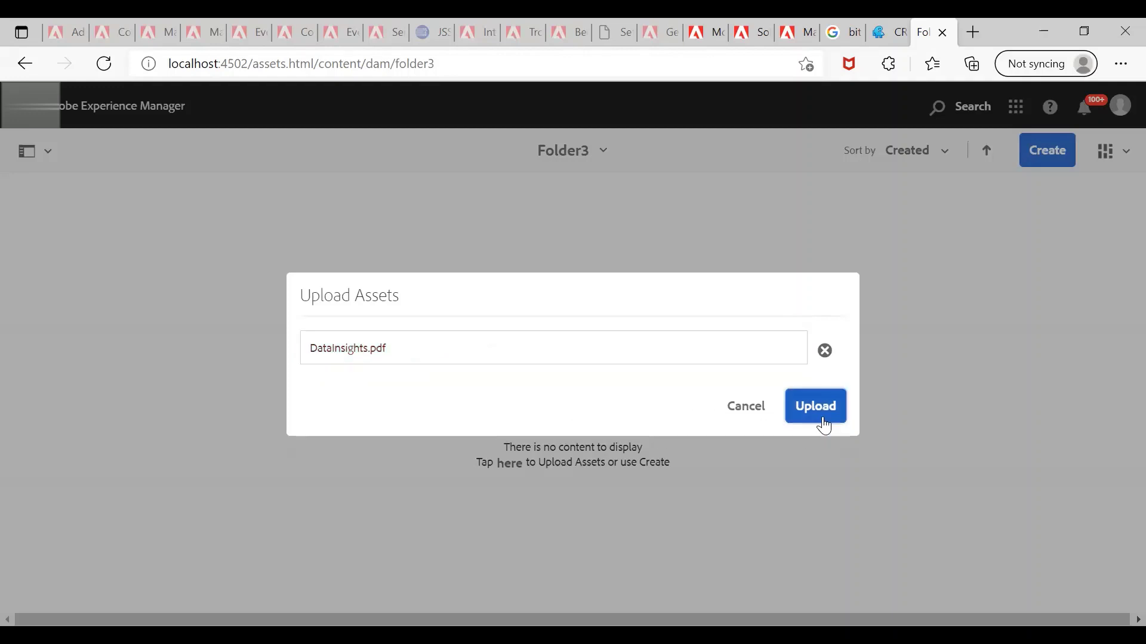